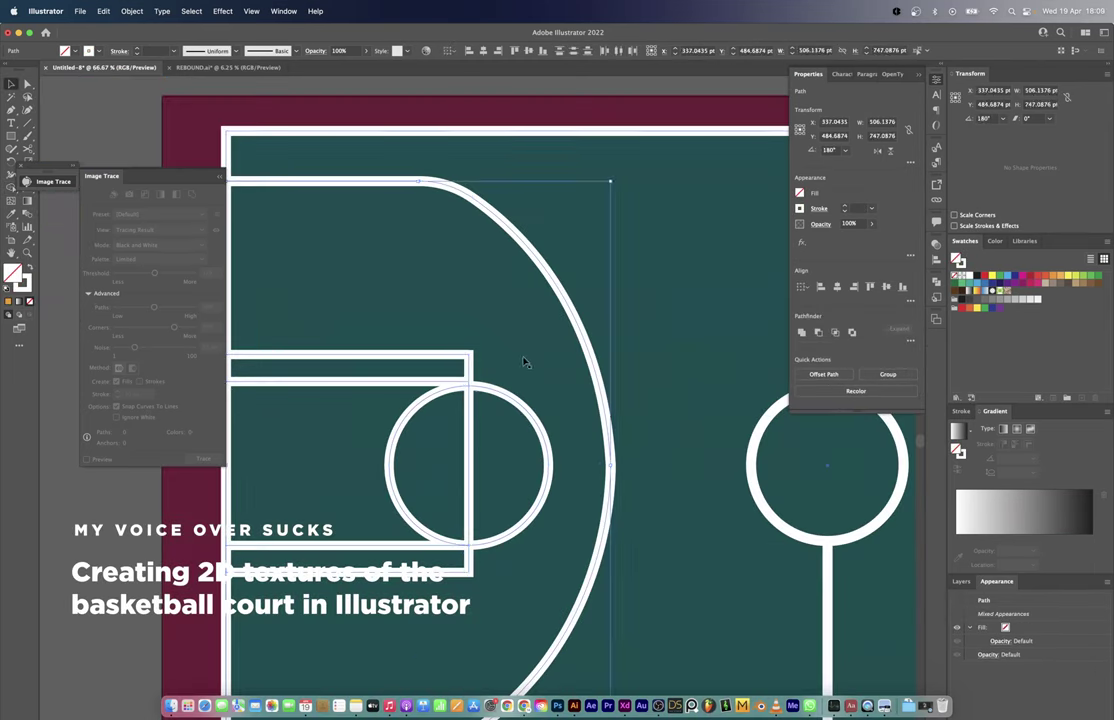
Step: Zoom in on the court drawing to lay out the arc, key and centre circle
{"action": "key", "text": "super+equal"}
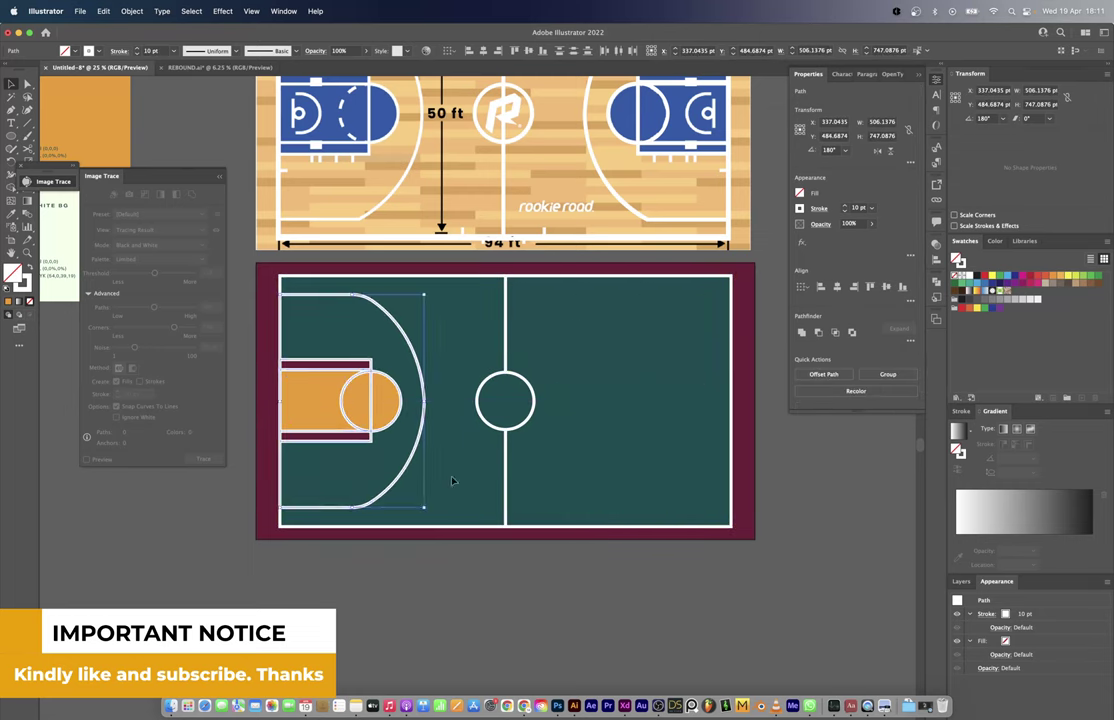
Step: Select the whole lower black court copy with white lines, then clear the selection
{"action": "key", "text": "ctrl+a"}
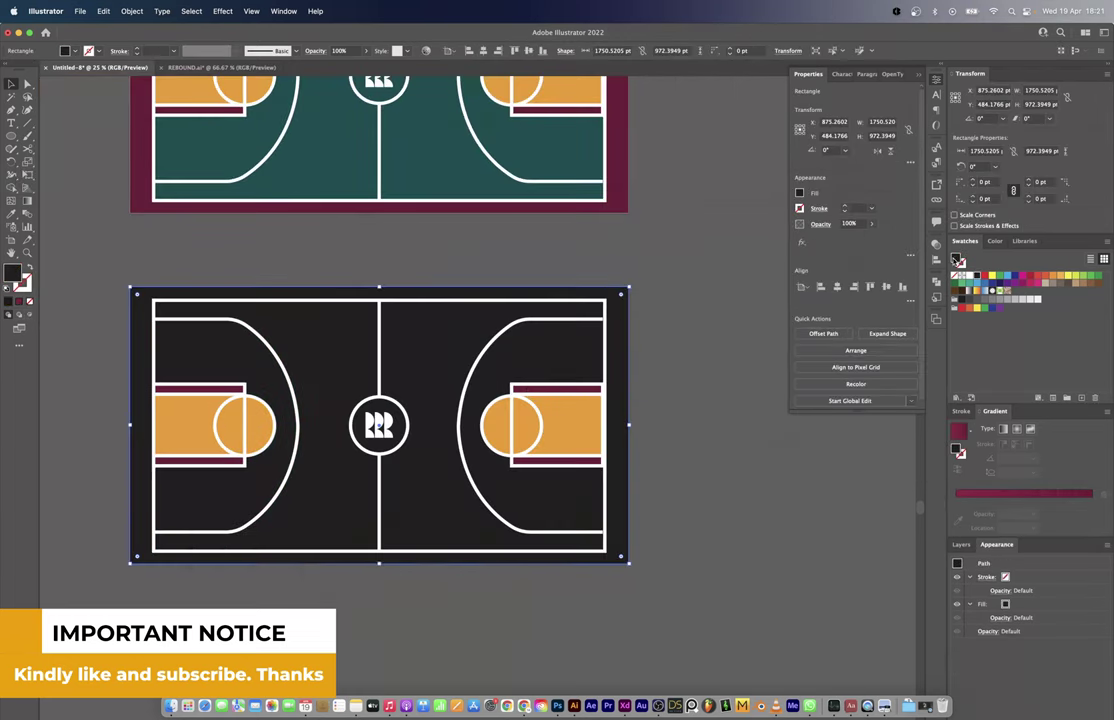
{"action": "key", "text": "ctrl+shift+a"}
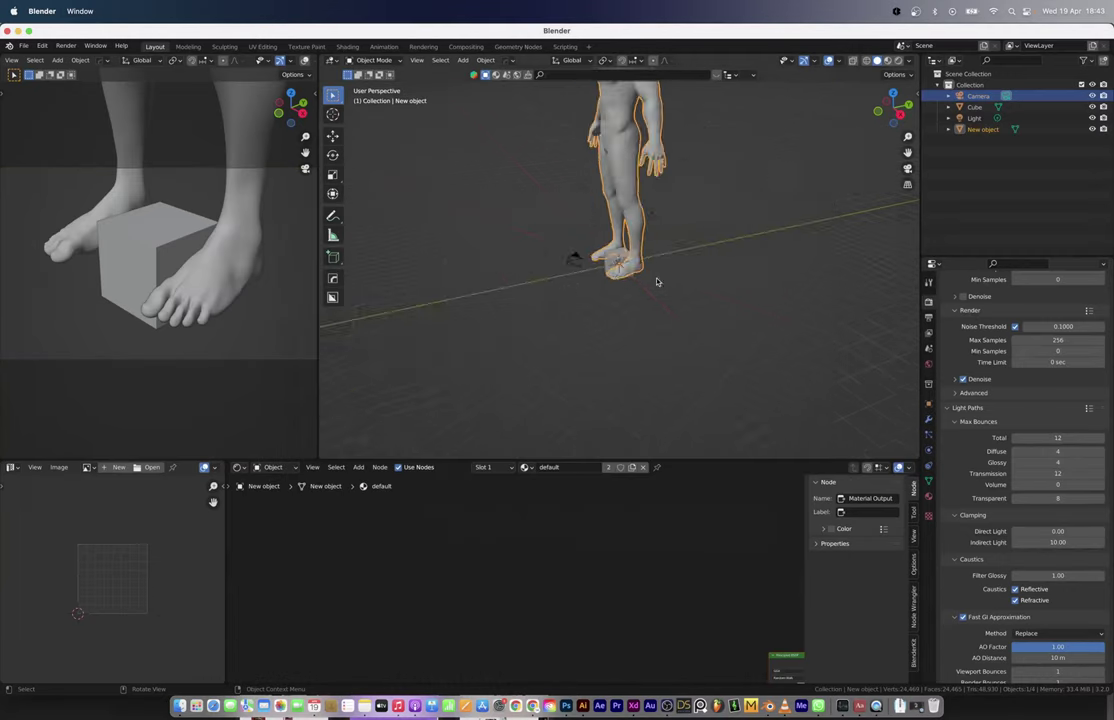
{"action": "key", "text": "s"}
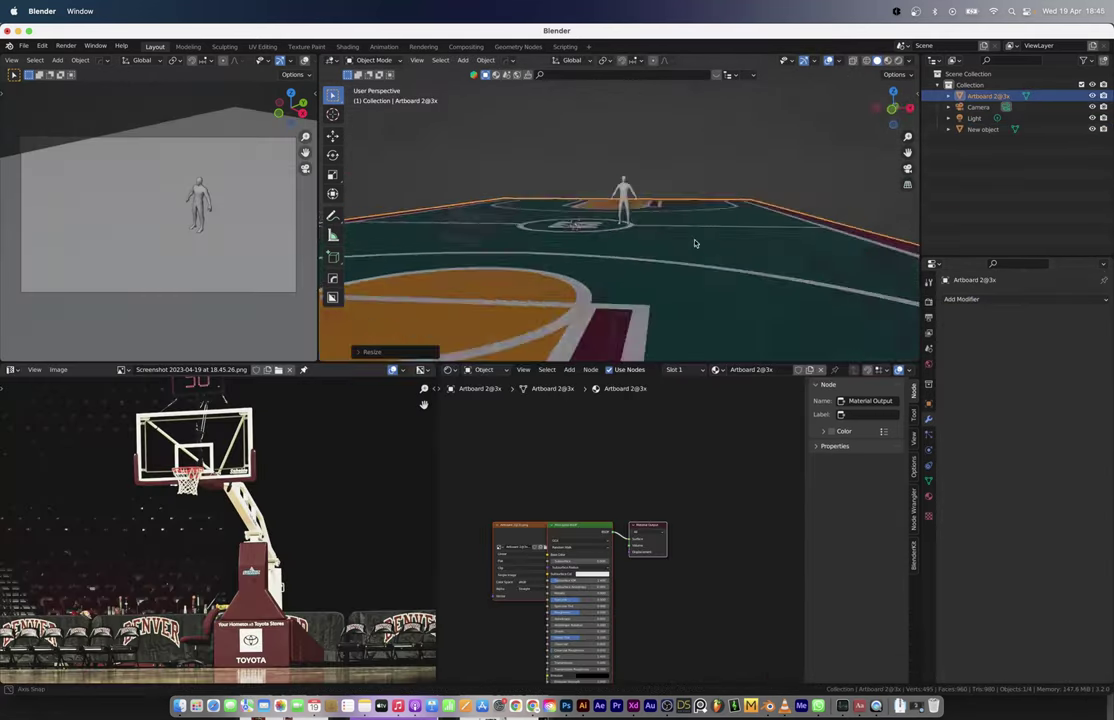
Step: Add a cube for the stand base and shape the post and angled arm in side view
{"action": "left_click", "coordinate": [530, 148]}
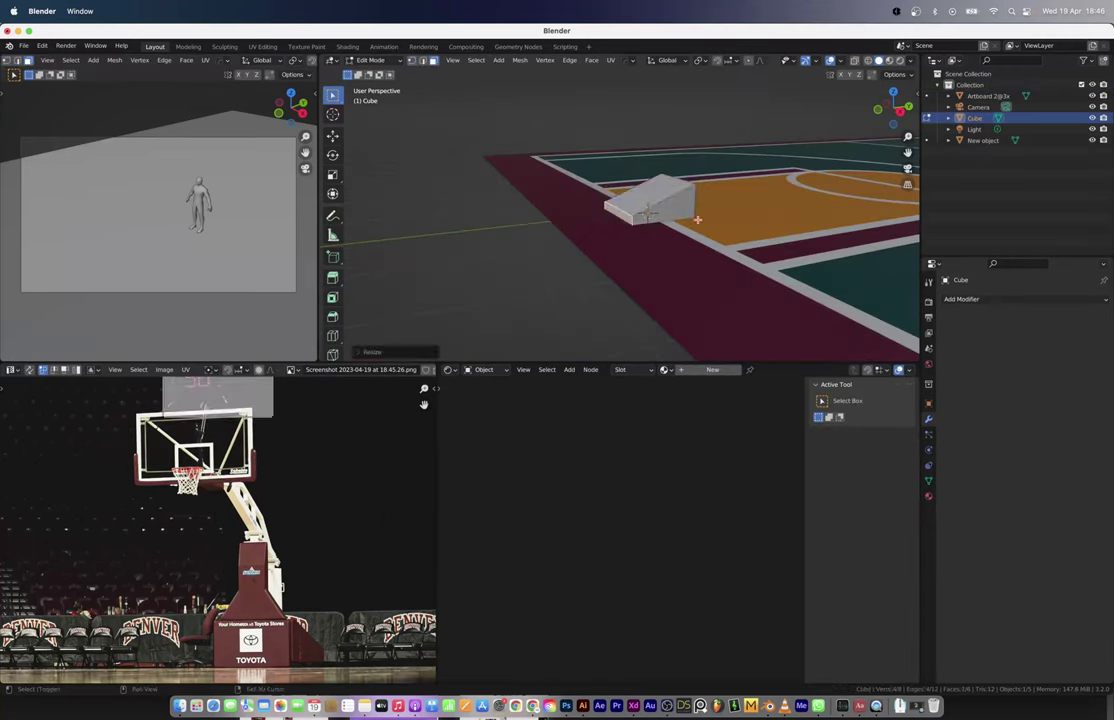
{"action": "middle_click_drag", "start_coordinate": [600, 250], "coordinate": [517, 246]}
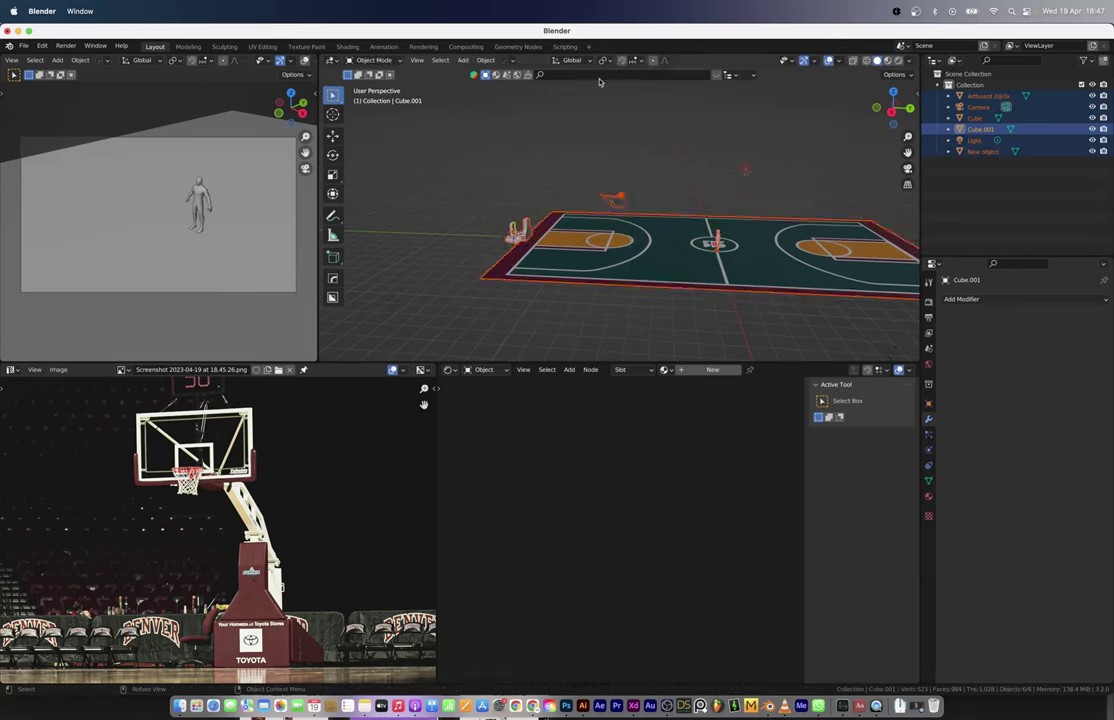
{"action": "key", "text": "KP_3"}
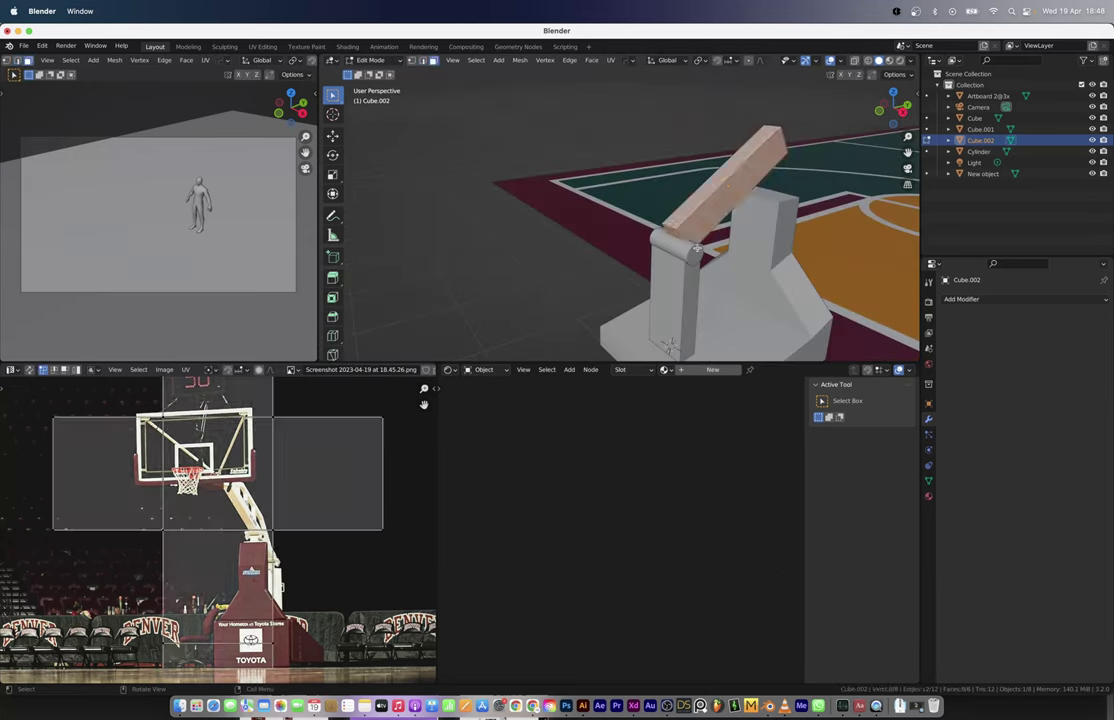
{"action": "left_click", "coordinate": [696, 247]}
{"action": "mouse_move", "coordinate": [690, 246]}
{"action": "middle_mouse_down"}
{"action": "mouse_move", "coordinate": [628, 240]}
{"action": "mouse_move", "coordinate": [651, 259]}
{"action": "middle_mouse_up"}
{"action": "scroll", "coordinate": [702, 207], "scroll_direction": "down", "scroll_amount": 5}
{"action": "middle_click_drag", "start_coordinate": [700, 210], "coordinate": [670, 270]}
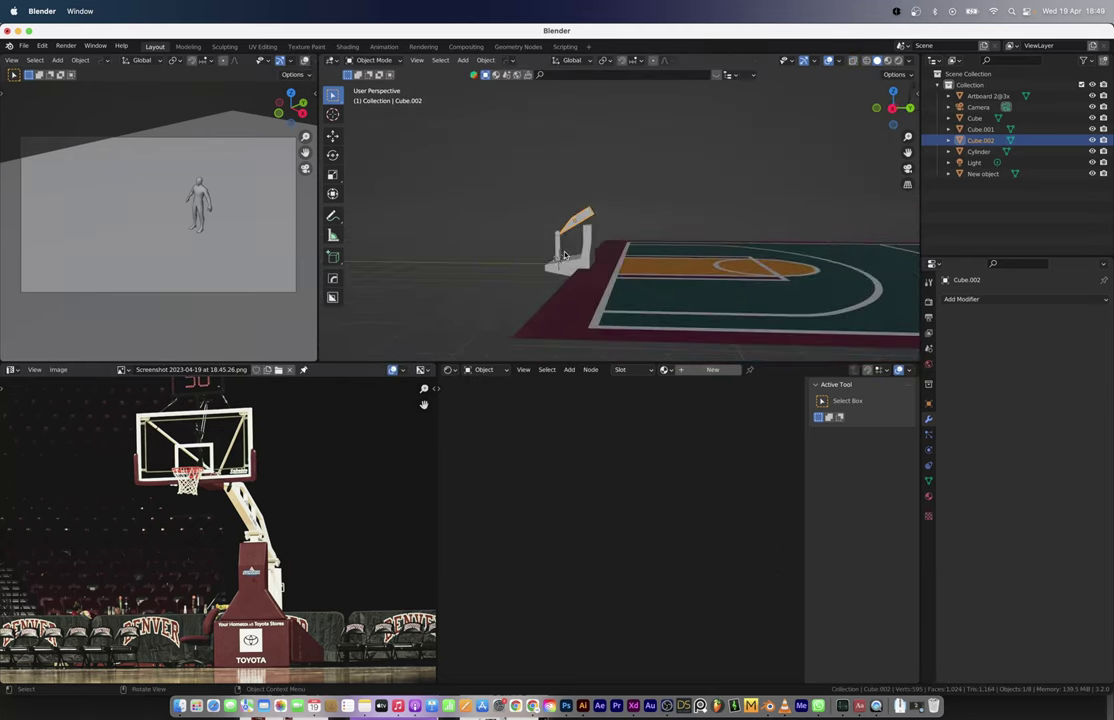
{"action": "scroll", "coordinate": [667, 282], "scroll_direction": "up", "scroll_amount": 4}
Step: Extend the arm by moving its end face outward in side view
{"action": "key", "text": "Tab"}
{"action": "key", "text": "KP_3"}
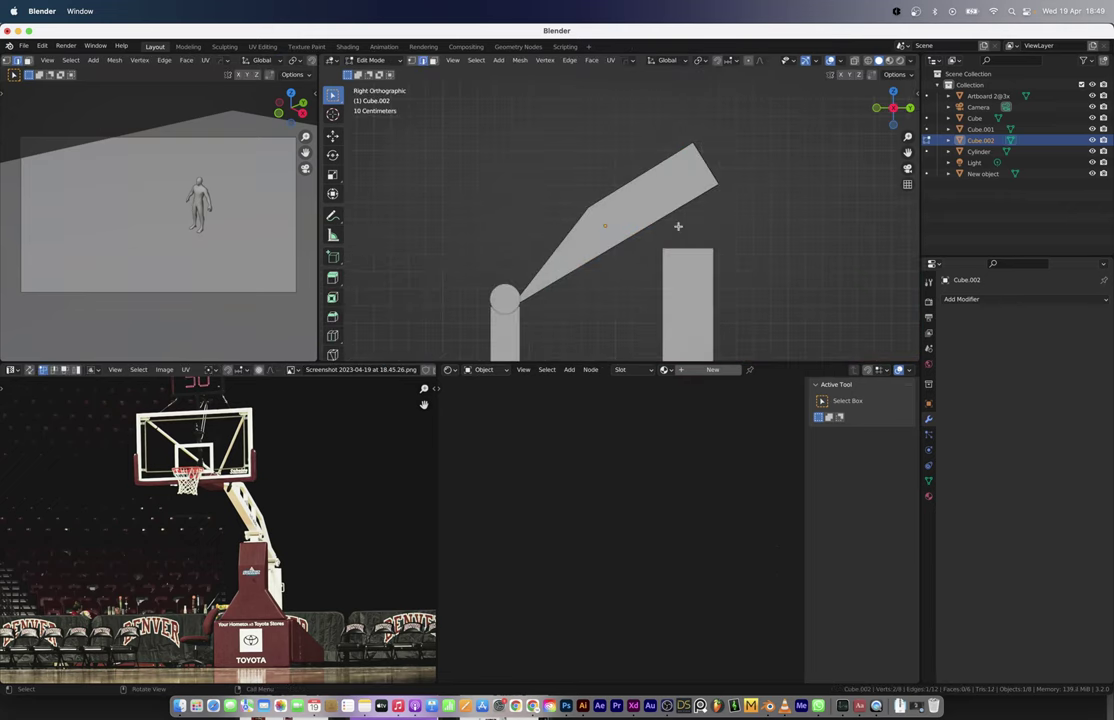
{"action": "left_click", "coordinate": [709, 215]}
{"action": "middle_click_drag", "start_coordinate": [709, 218], "coordinate": [658, 245]}
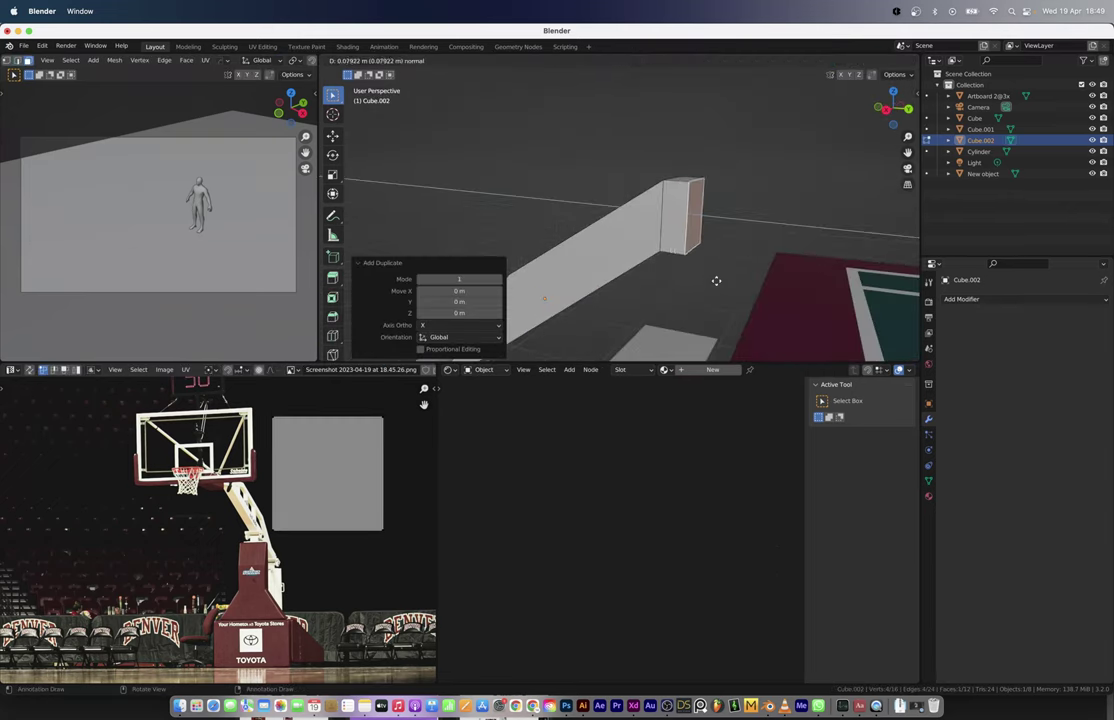
{"action": "key", "text": "Tab"}
Step: Add a plane for the backboard and shrink it to about a quarter size
{"action": "key", "text": "shift+a"}
{"action": "left_click", "coordinate": [690, 264]}
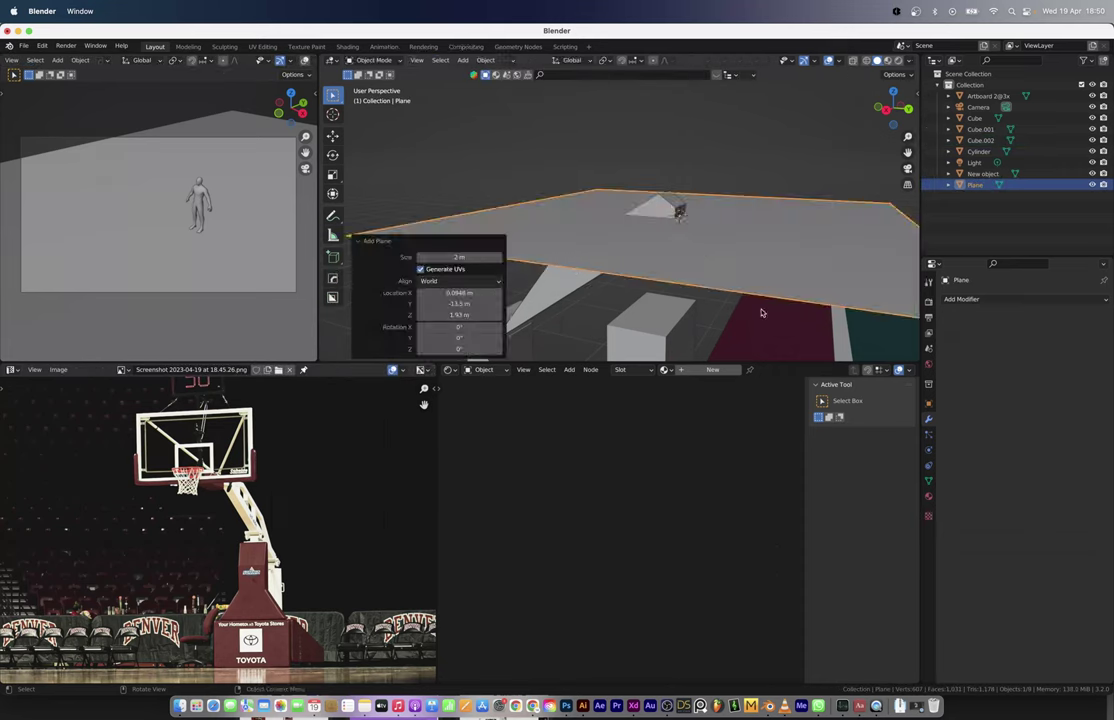
{"action": "key", "text": "s"}
{"action": "left_click", "coordinate": [661, 242]}
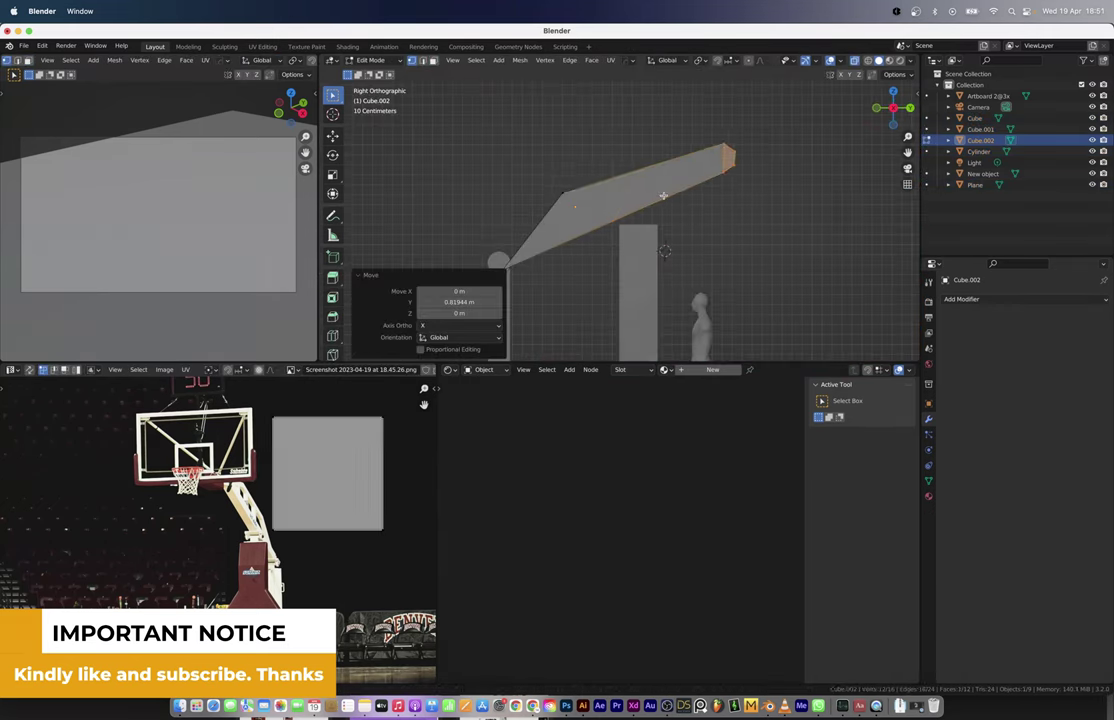
{"action": "key", "text": "Tab"}
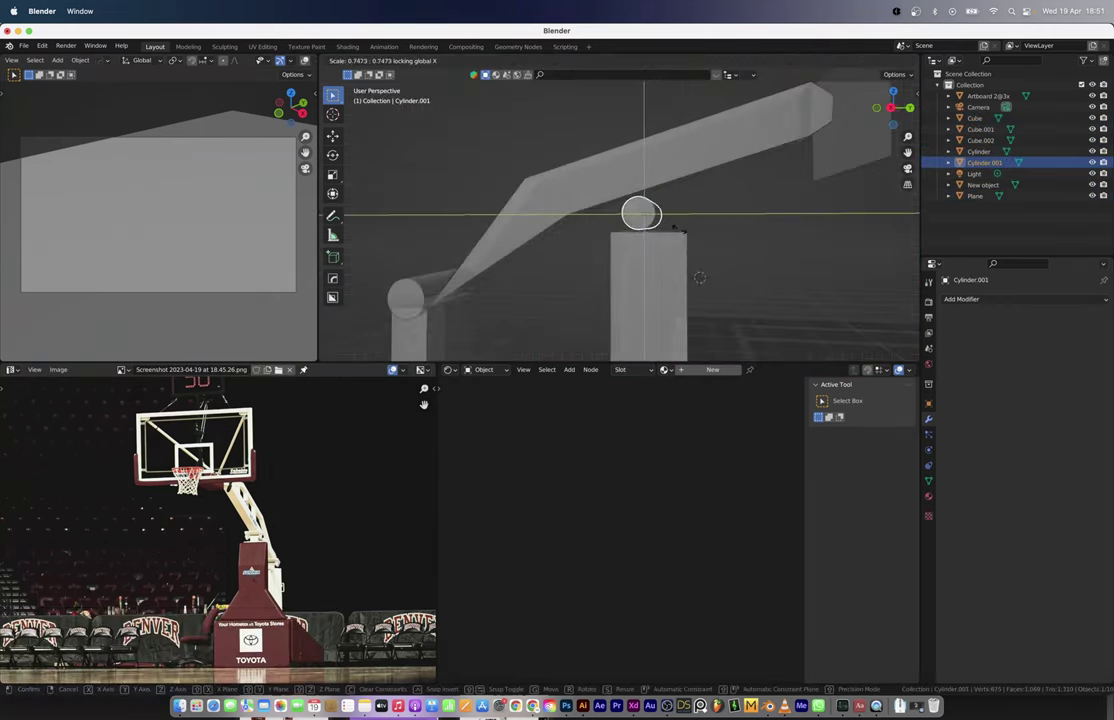
Step: Place a pivot cylinder on the post top and extrude a path of its faces into a block
{"action": "key", "text": "g"}
{"action": "left_click", "coordinate": [701, 245]}
{"action": "mouse_move", "coordinate": [700, 240]}
{"action": "middle_mouse_down"}
{"action": "mouse_move", "coordinate": [690, 225]}
{"action": "mouse_move", "coordinate": [582, 213]}
{"action": "middle_mouse_up"}
{"action": "key", "text": "Tab"}
{"action": "left_click", "coordinate": [686, 212], "text": "ctrl"}
{"action": "key", "text": "e"}
{"action": "left_click", "coordinate": [686, 240]}
{"action": "key", "text": "Tab"}
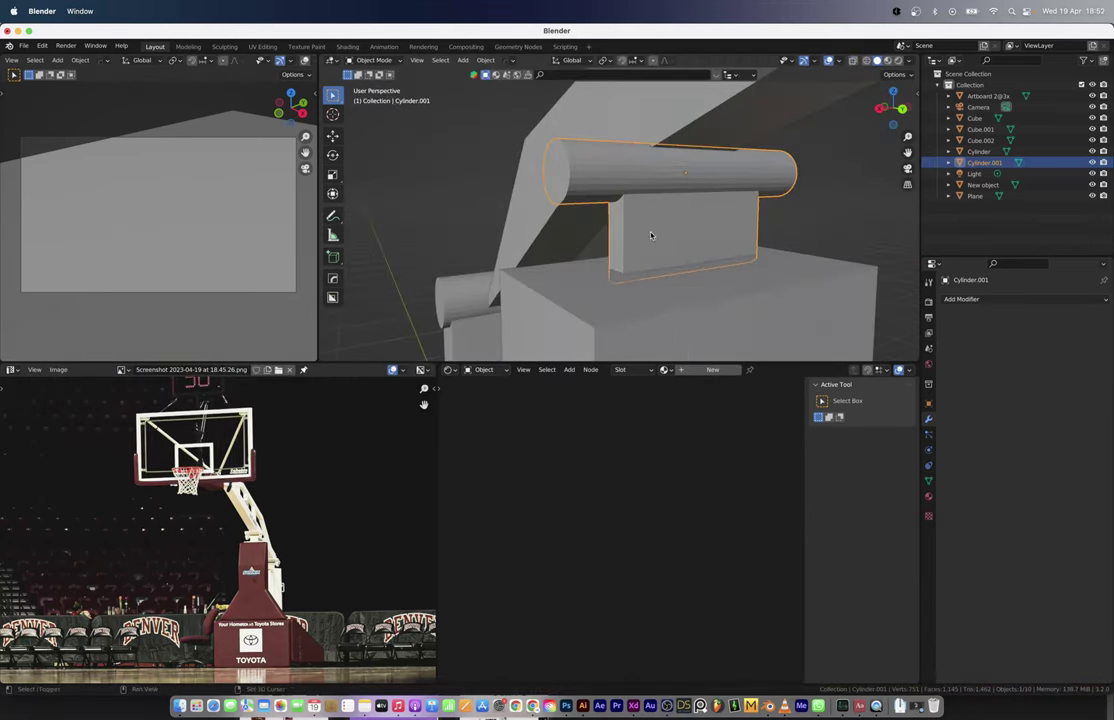
Step: Add a second hinge cylinder stretched along X on the post
{"action": "left_click", "coordinate": [720, 345]}
{"action": "key", "text": "s"}
{"action": "key", "text": "x"}
{"action": "left_click", "coordinate": [600, 250]}
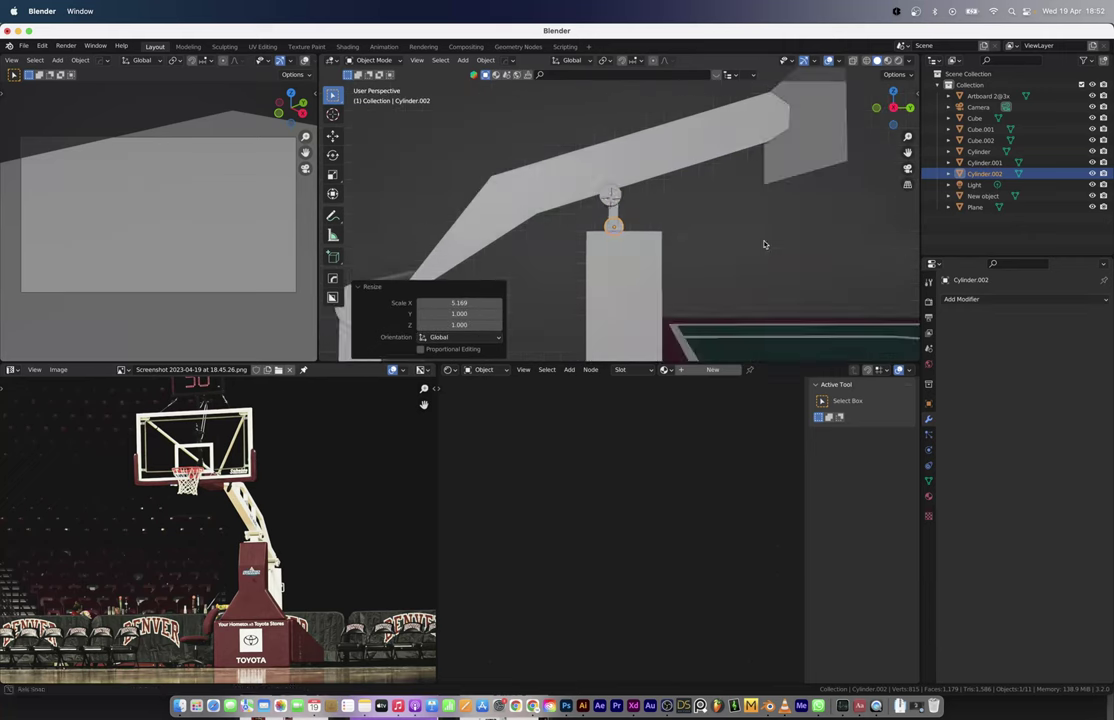
{"action": "middle_click_drag", "start_coordinate": [650, 230], "coordinate": [718, 208]}
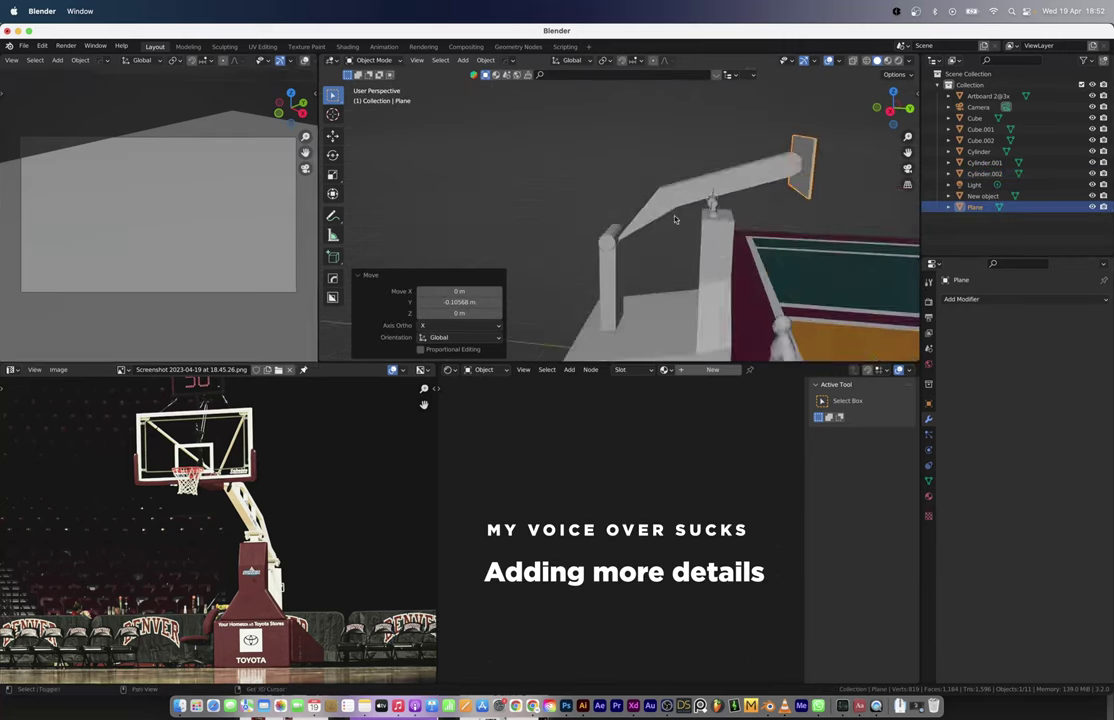
Step: Raise the arm's top edge and shape a plane into cutter quads inside the arm
{"action": "left_click", "coordinate": [773, 190]}
{"action": "key", "text": "g"}
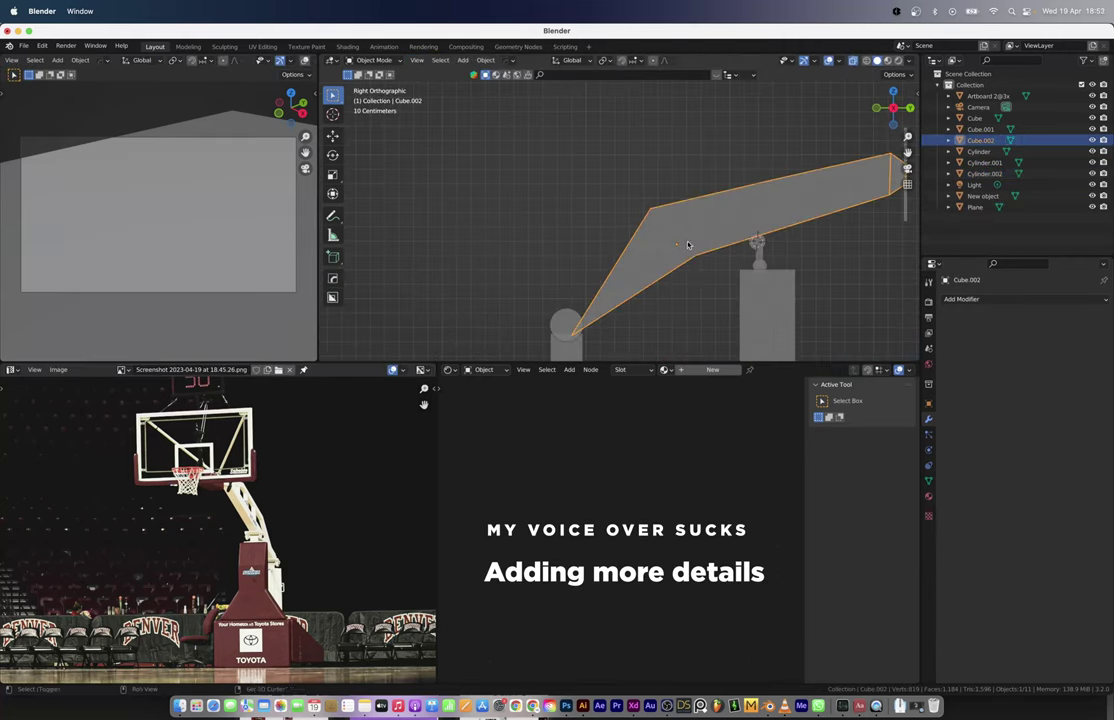
{"action": "left_click", "coordinate": [728, 301]}
{"action": "key", "text": "Tab"}
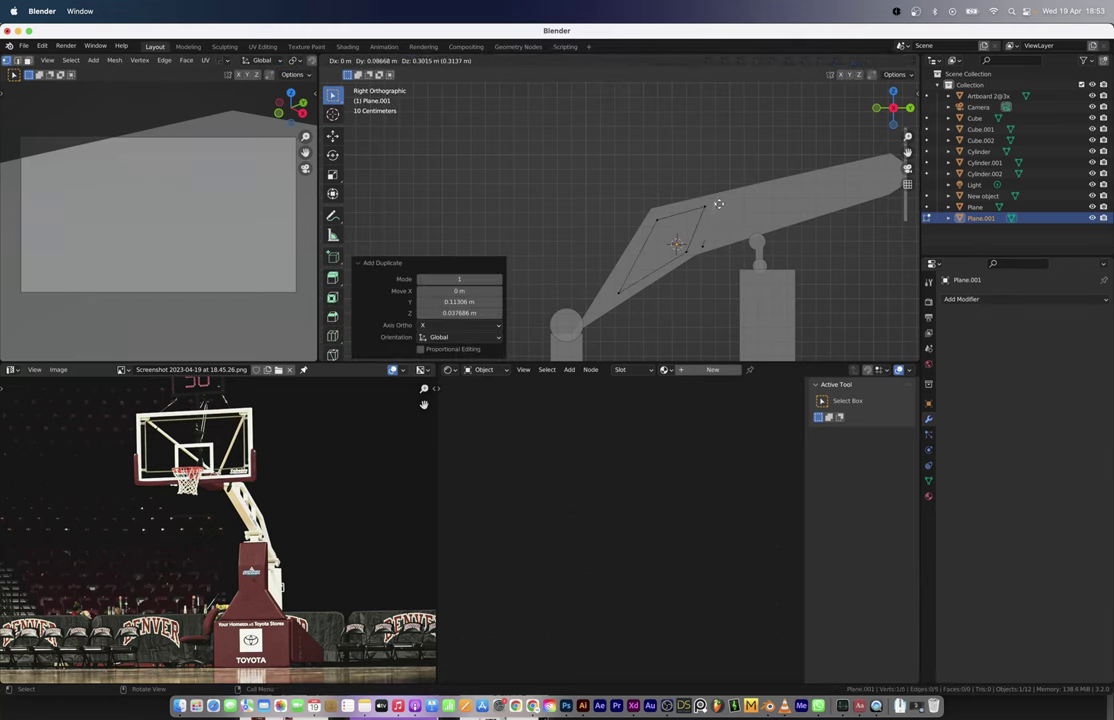
{"action": "scroll", "coordinate": [773, 234], "scroll_direction": "down", "scroll_amount": 2}
{"action": "scroll", "coordinate": [773, 234], "scroll_direction": "up", "scroll_amount": 3}
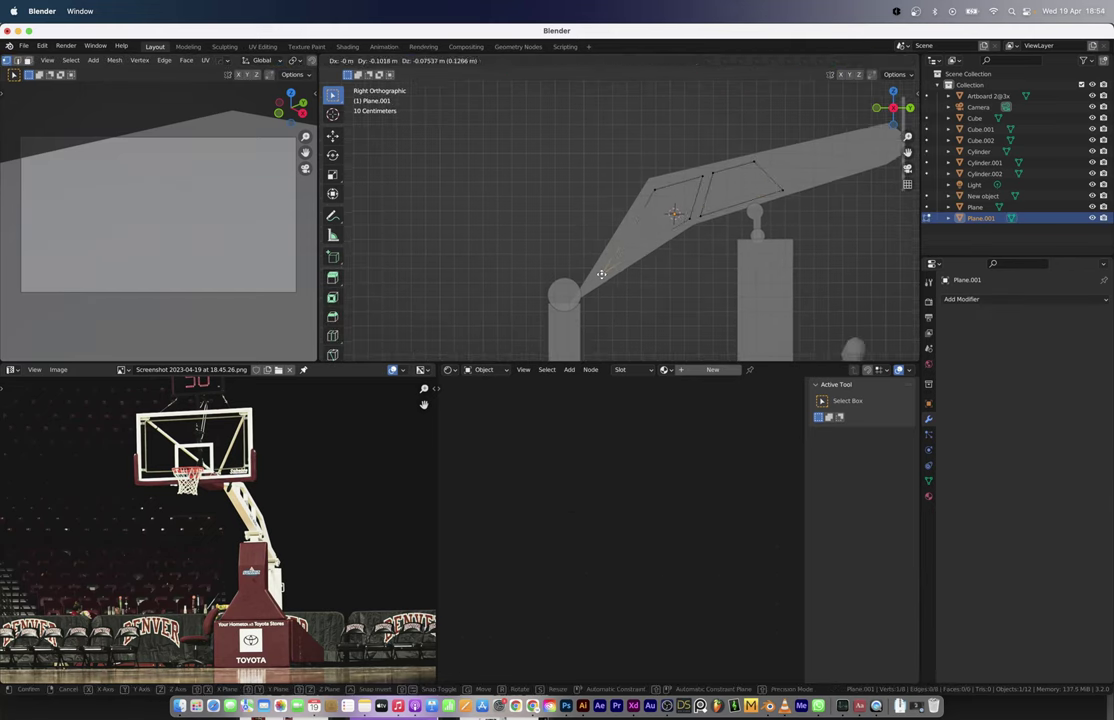
{"action": "left_click_drag", "start_coordinate": [773, 234], "coordinate": [709, 211]}
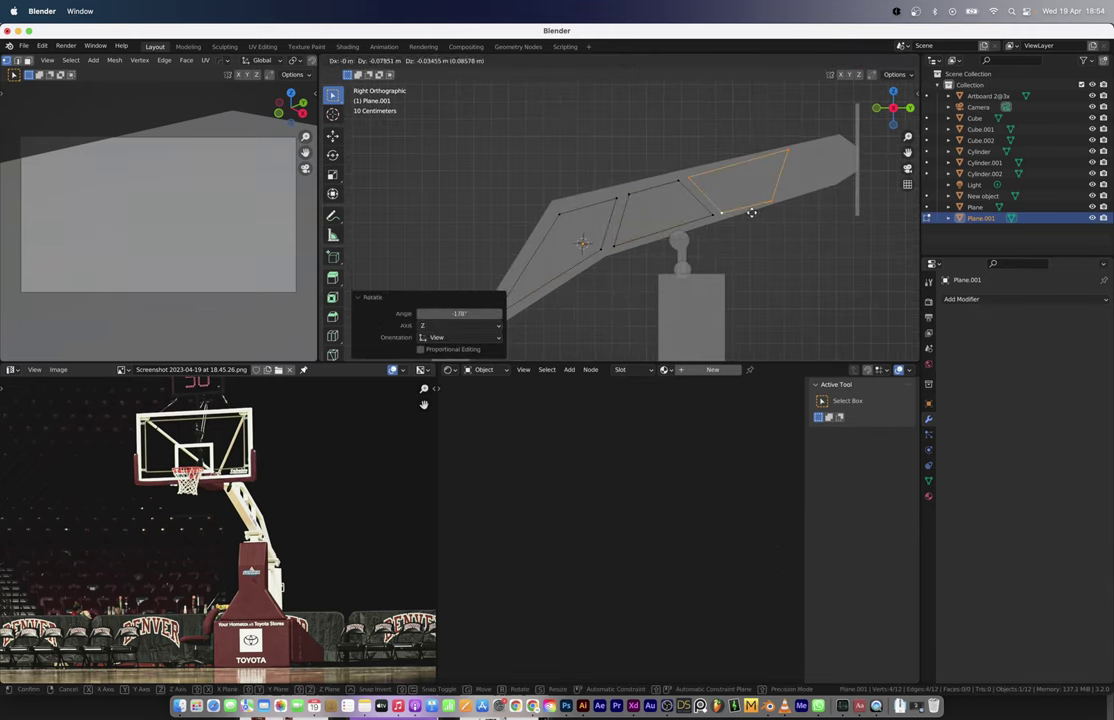
{"action": "left_click", "coordinate": [867, 206]}
{"action": "key", "text": "Tab"}
{"action": "middle_click_drag", "start_coordinate": [867, 206], "coordinate": [587, 228]}
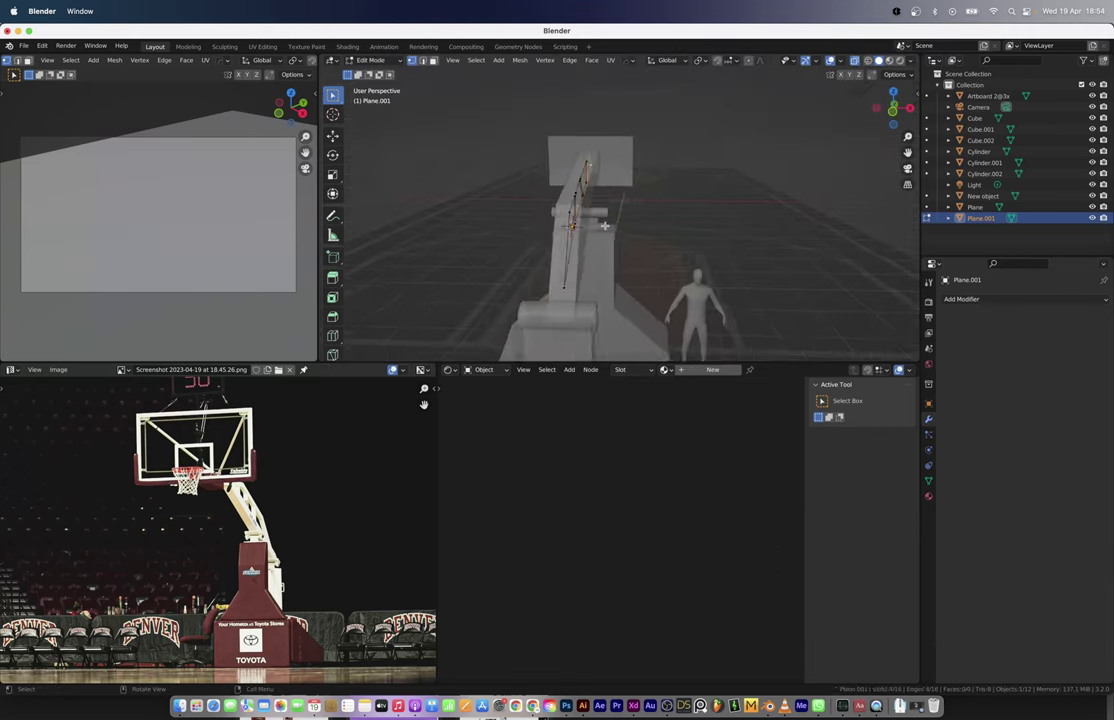
Step: Cut the cutter shapes out of the arm with a Boolean Difference
{"action": "key", "text": "q"}
{"action": "left_click", "coordinate": [625, 263]}
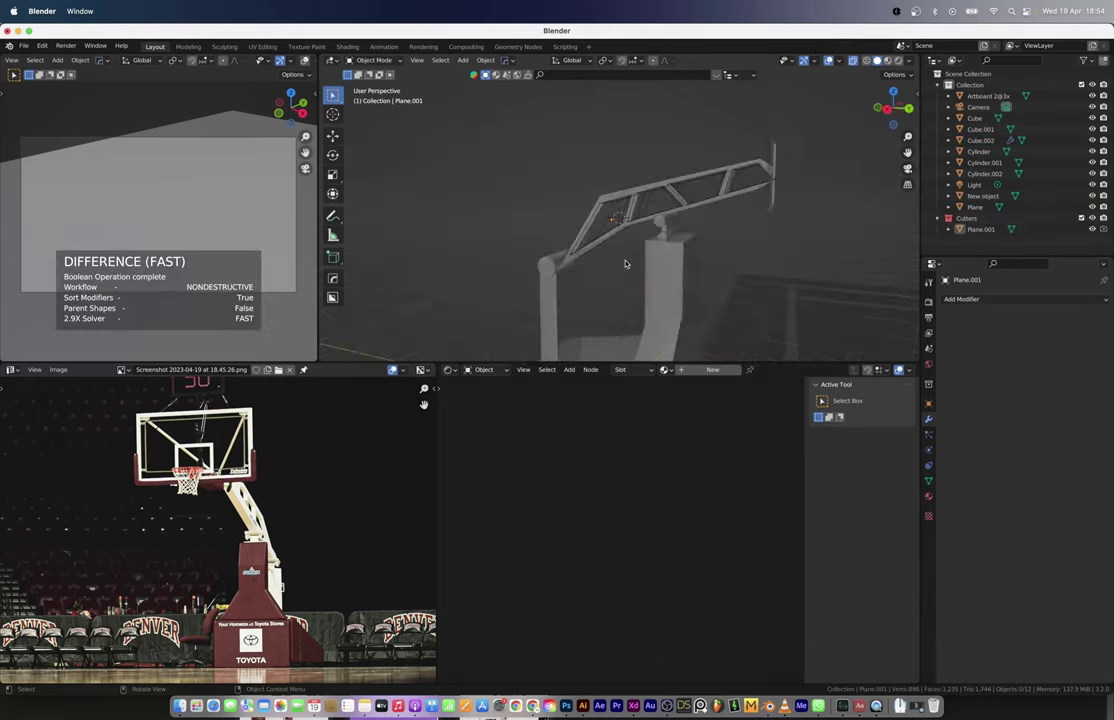
{"action": "scroll", "coordinate": [740, 232], "scroll_direction": "up", "scroll_amount": 3}
{"action": "left_click", "coordinate": [455, 230]}
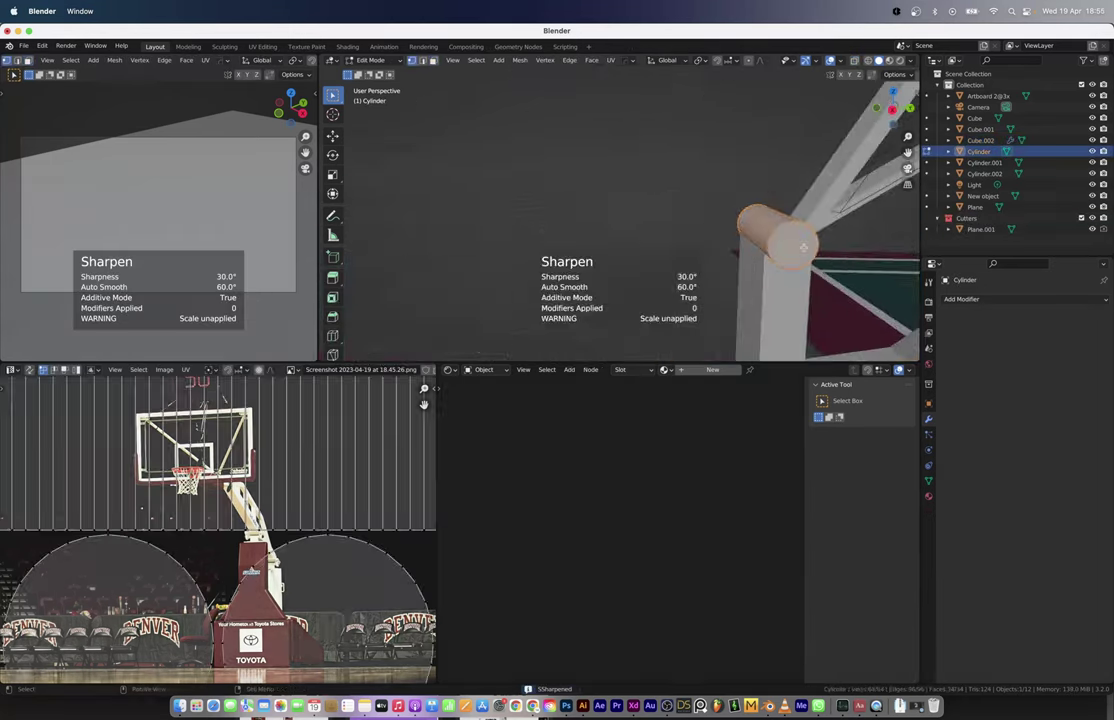
Step: Extrude the cylinder's end face inward to hollow out the tube
{"action": "key", "text": "Tab"}
{"action": "left_click", "coordinate": [455, 230]}
{"action": "key", "text": "e"}
{"action": "key", "text": "Escape"}
{"action": "middle_click_drag", "start_coordinate": [455, 230], "coordinate": [736, 301]}
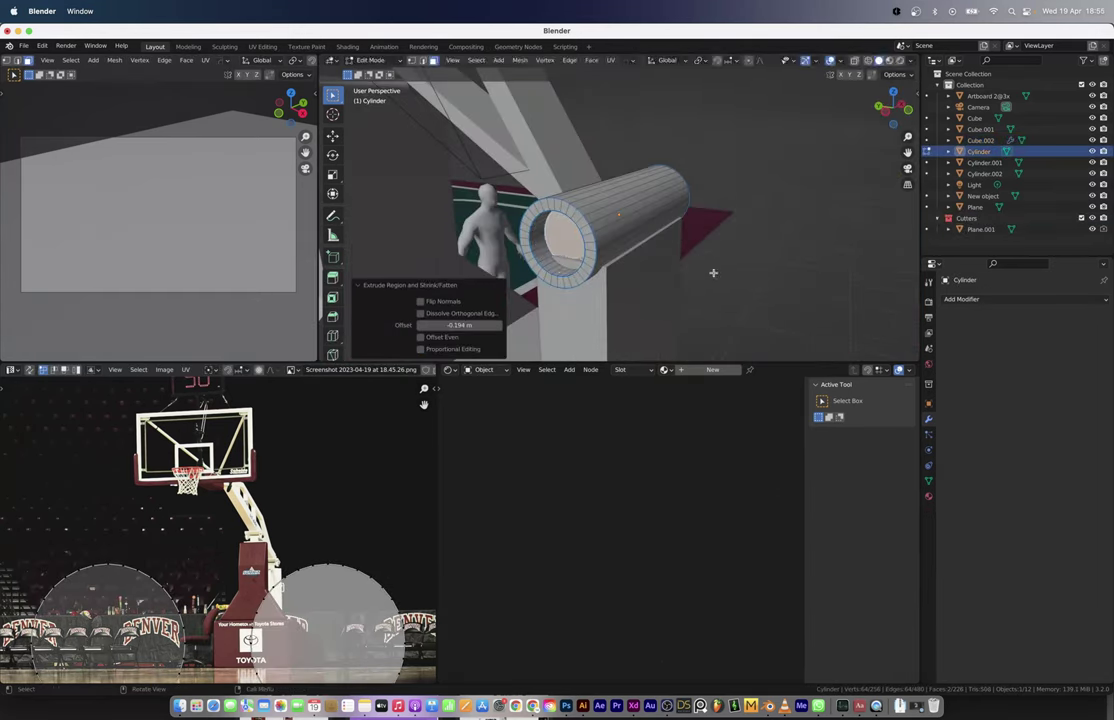
{"action": "key", "text": "Tab"}
Step: Bevel the base block's edges and select its door face
{"action": "middle_click_drag", "start_coordinate": [600, 195], "coordinate": [600, 195]}
{"action": "left_click", "coordinate": [600, 195]}
{"action": "key", "text": "Tab"}
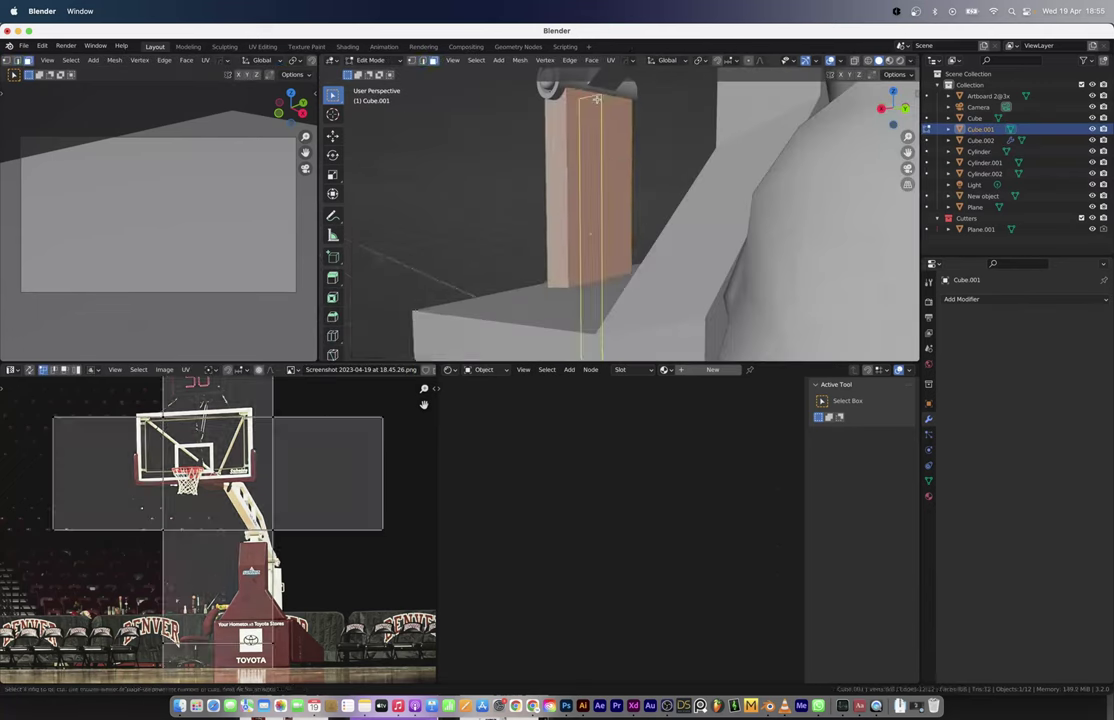
{"action": "key", "text": "ctrl+b"}
{"action": "left_click", "coordinate": [600, 195]}
{"action": "key", "text": "ctrl+z"}
{"action": "key", "text": "ctrl+e"}
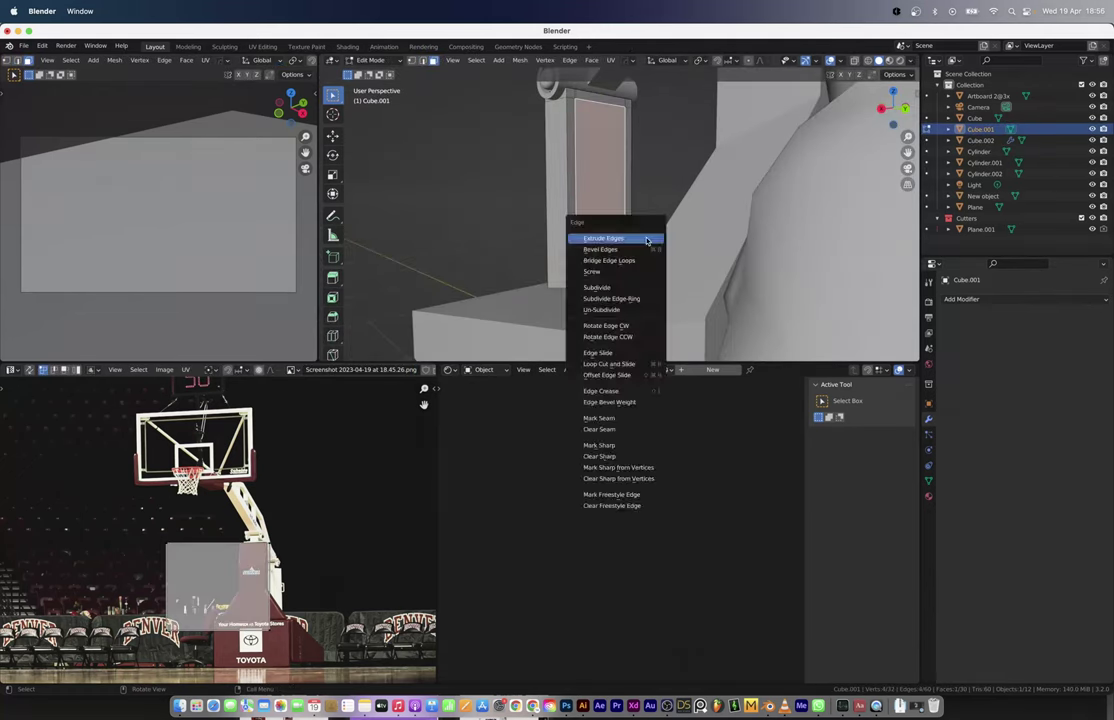
Step: Merge the cylinder end's vertices by distance and bevel its rim
{"action": "middle_click_drag", "start_coordinate": [623, 286], "coordinate": [616, 246]}
{"action": "key", "text": "alt+q"}
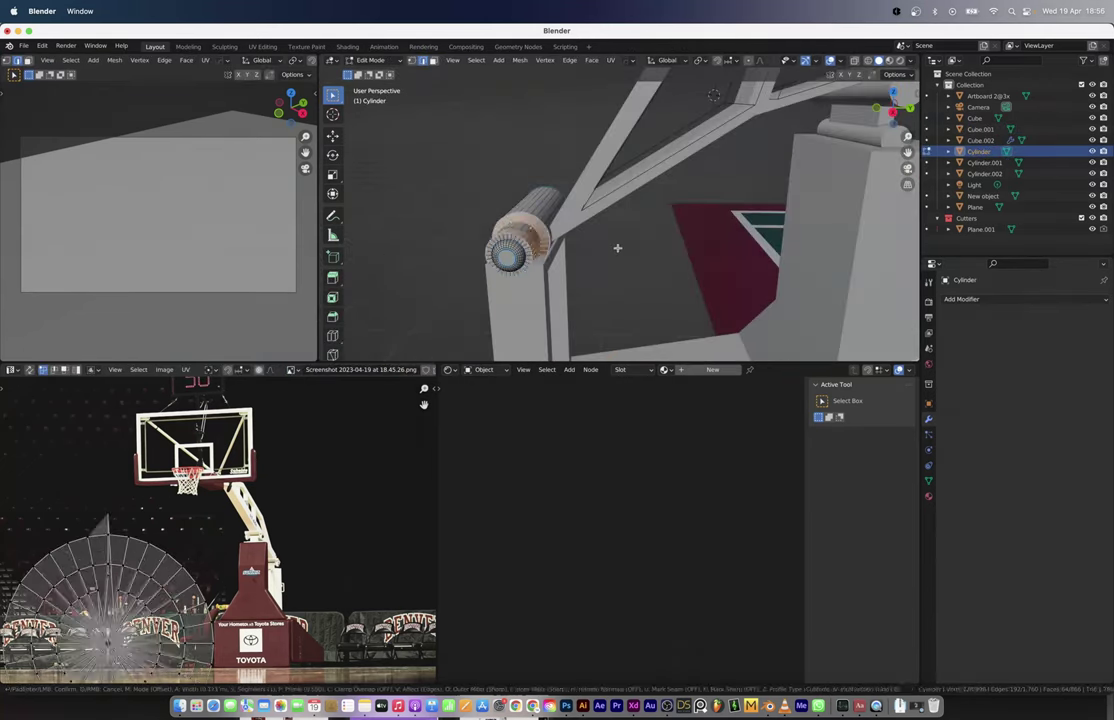
{"action": "scroll", "coordinate": [540, 232], "scroll_direction": "up", "scroll_amount": 3}
{"action": "key", "text": "m"}
{"action": "left_click", "coordinate": [597, 300]}
{"action": "middle_click_drag", "start_coordinate": [597, 300], "coordinate": [682, 243]}
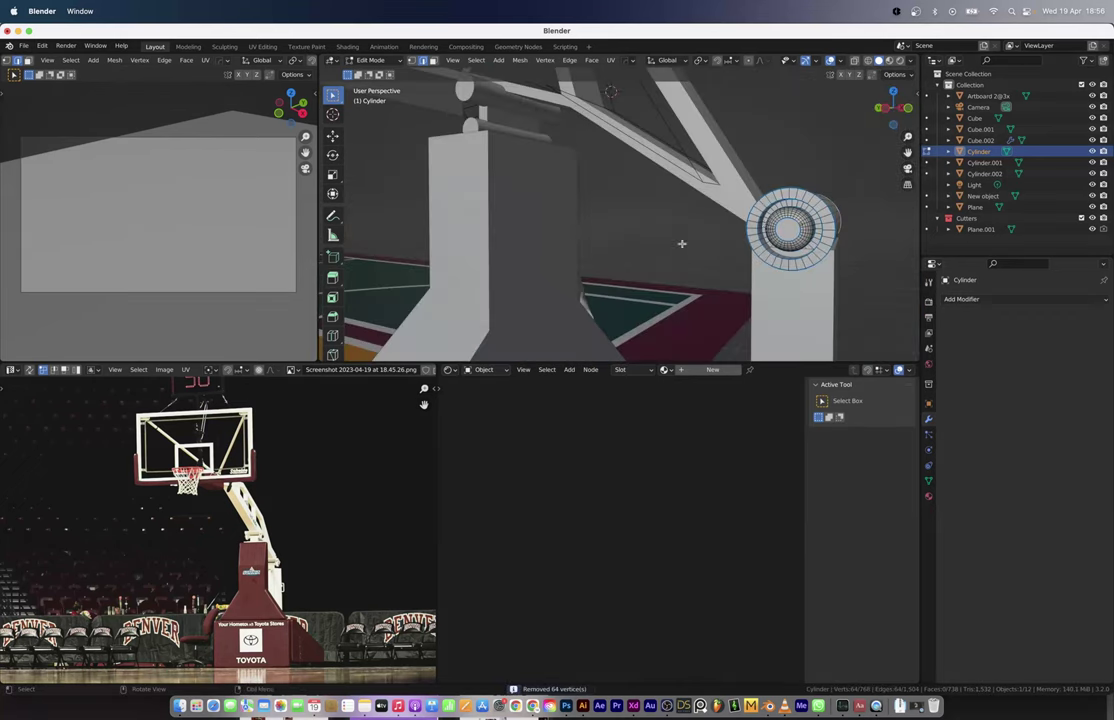
{"action": "left_click", "coordinate": [752, 242]}
{"action": "middle_click_drag", "start_coordinate": [752, 242], "coordinate": [597, 206]}
Step: Bevel the door panel and push the stand base's selected face back slightly
{"action": "key", "text": "alt+q"}
{"action": "scroll", "coordinate": [702, 234], "scroll_direction": "up", "scroll_amount": 3}
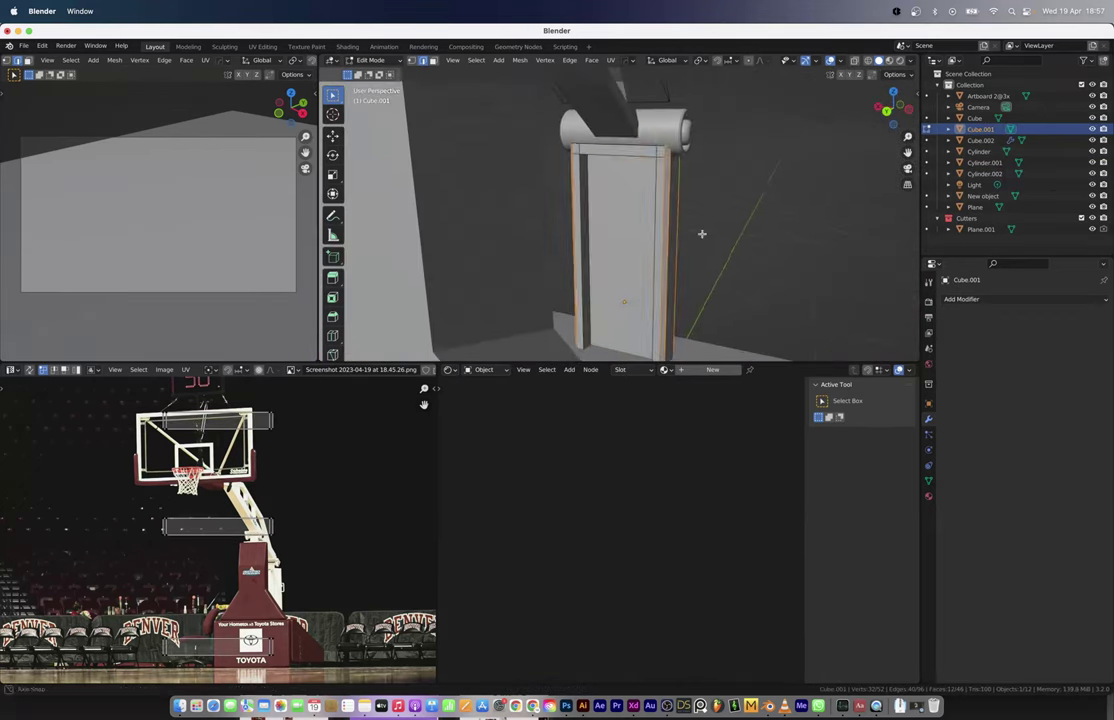
{"action": "scroll", "coordinate": [690, 260], "scroll_direction": "down", "scroll_amount": 4}
{"action": "key", "text": "alt+q"}
{"action": "key", "text": "ctrl+b"}
{"action": "mouse_move", "coordinate": [624, 261]}
{"action": "middle_mouse_down"}
{"action": "mouse_move", "coordinate": [640, 277]}
{"action": "mouse_move", "coordinate": [560, 200]}
{"action": "middle_mouse_up"}
{"action": "right_click", "coordinate": [620, 275]}
{"action": "left_click_drag", "start_coordinate": [560, 200], "coordinate": [548, 176]}
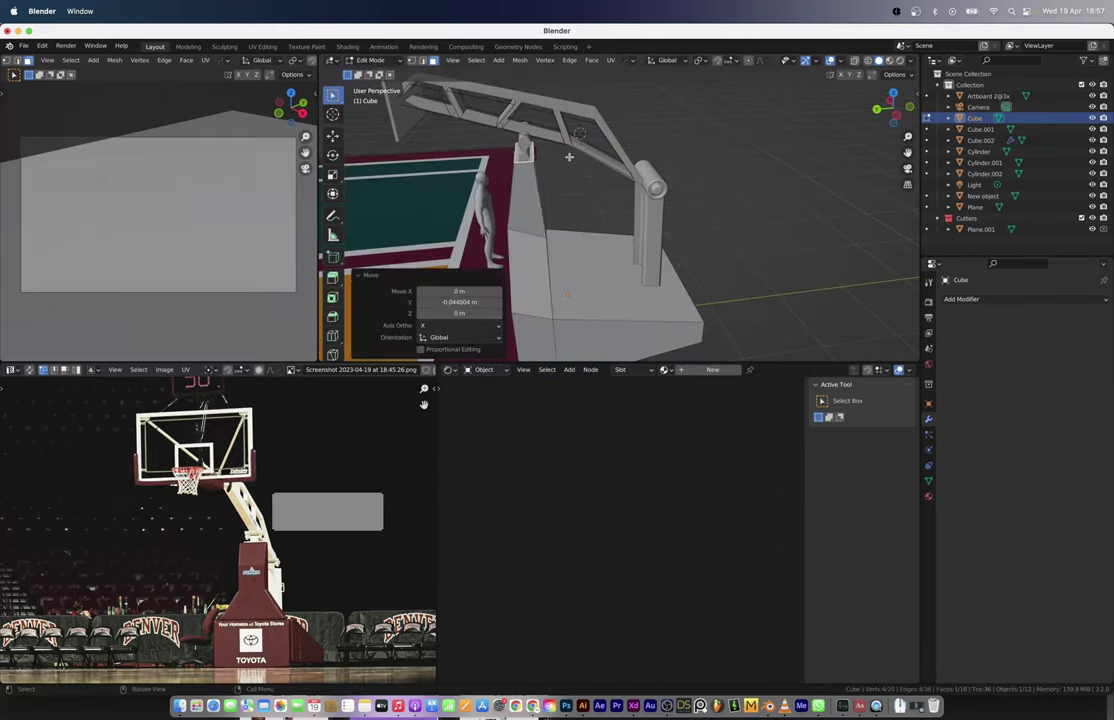
{"action": "mouse_move", "coordinate": [548, 176]}
{"action": "middle_mouse_down"}
{"action": "mouse_move", "coordinate": [600, 230]}
{"action": "mouse_move", "coordinate": [610, 198]}
{"action": "mouse_move", "coordinate": [554, 216]}
{"action": "mouse_move", "coordinate": [640, 230]}
{"action": "mouse_move", "coordinate": [620, 230]}
{"action": "mouse_move", "coordinate": [701, 259]}
{"action": "middle_mouse_up"}
{"action": "key", "text": "Tab"}
Step: Sharpen the stand base's edges and add an edge loop for stepped ridges
{"action": "key", "text": "q"}
{"action": "left_click", "coordinate": [597, 244]}
{"action": "key", "text": "Tab"}
{"action": "key", "text": "ctrl+r"}
{"action": "left_click", "coordinate": [554, 216]}
{"action": "left_click", "coordinate": [600, 244]}
Step: Add a Wireframe modifier with 0.02 m thickness to the new plane
{"action": "key", "text": "Tab"}
{"action": "left_click", "coordinate": [962, 299]}
{"action": "left_click", "coordinate": [883, 341]}
{"action": "key", "text": "Tab"}
{"action": "key", "text": "Tab"}
{"action": "key", "text": "Tab"}
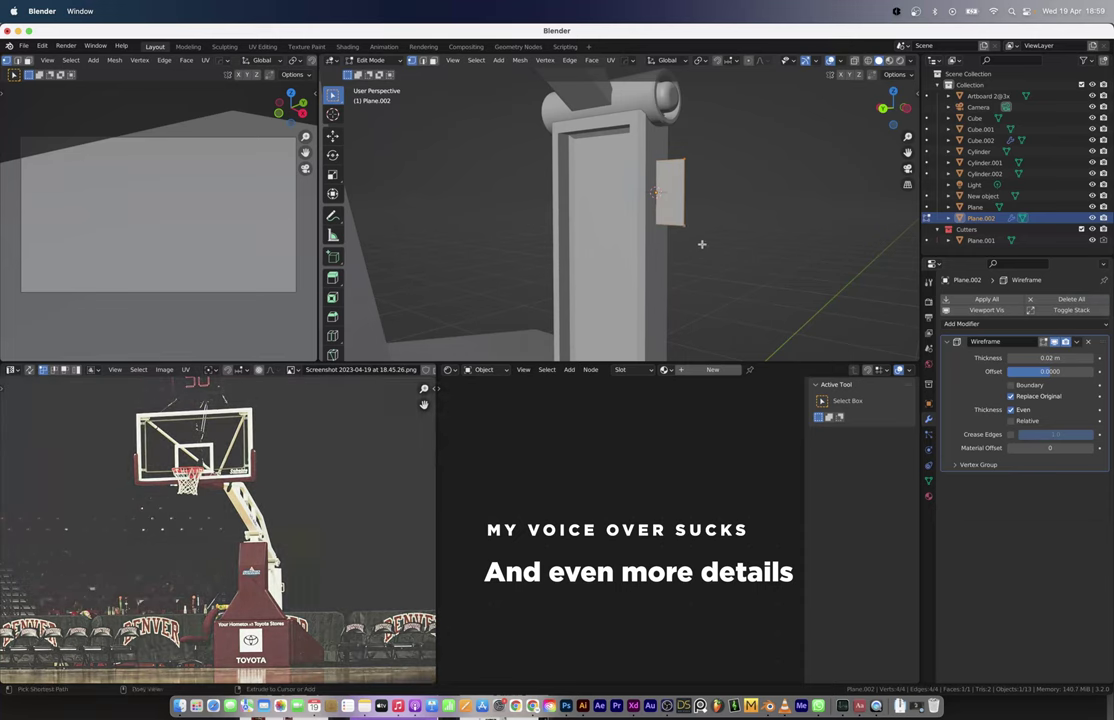
Step: Round the small plane's corners, apply its scale, and duplicate the handle below
{"action": "key", "text": "ctrl+shift+b"}
{"action": "left_click", "coordinate": [709, 262]}
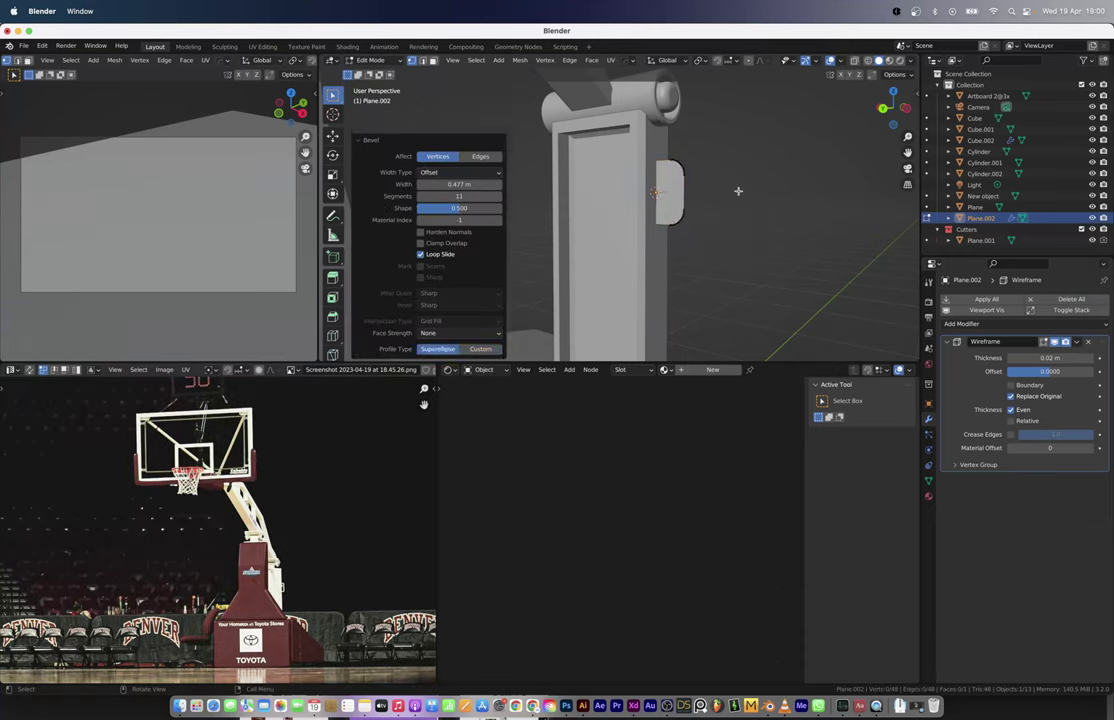
{"action": "key", "text": "Tab"}
{"action": "key", "text": "ctrl+a"}
{"action": "left_click", "coordinate": [690, 229]}
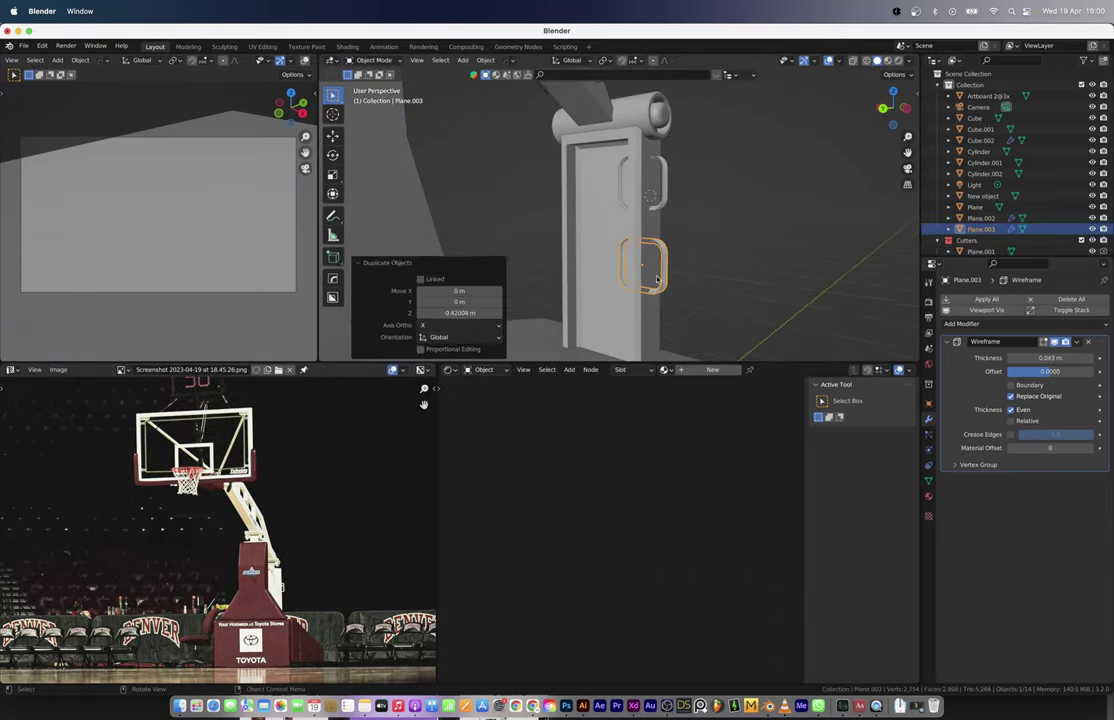
{"action": "middle_click_drag", "start_coordinate": [690, 229], "coordinate": [605, 256]}
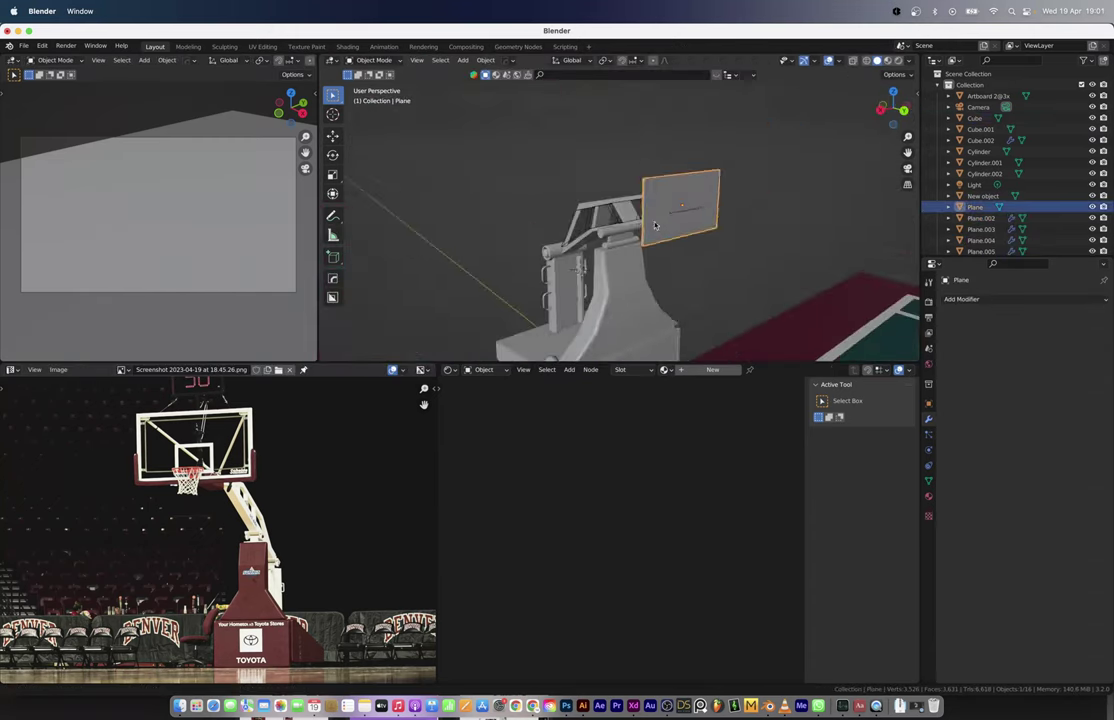
Step: Add a cylinder and rotate it into a diagonal brace under the backboard
{"action": "key", "text": "shift+a"}
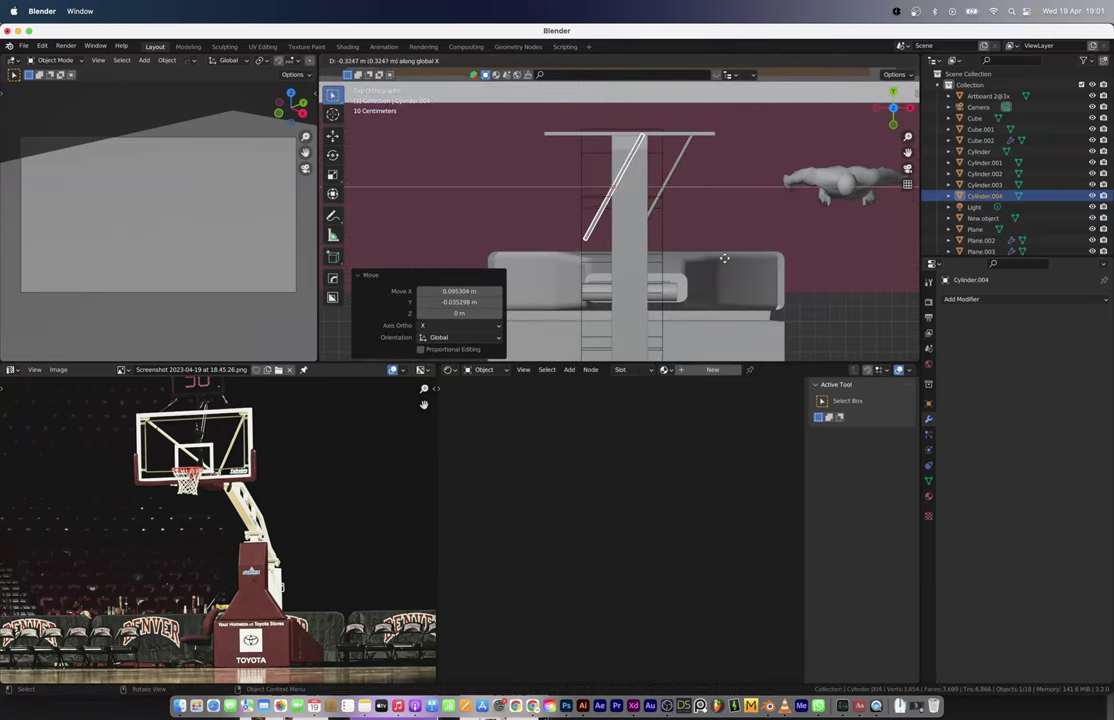
{"action": "key", "text": "r"}
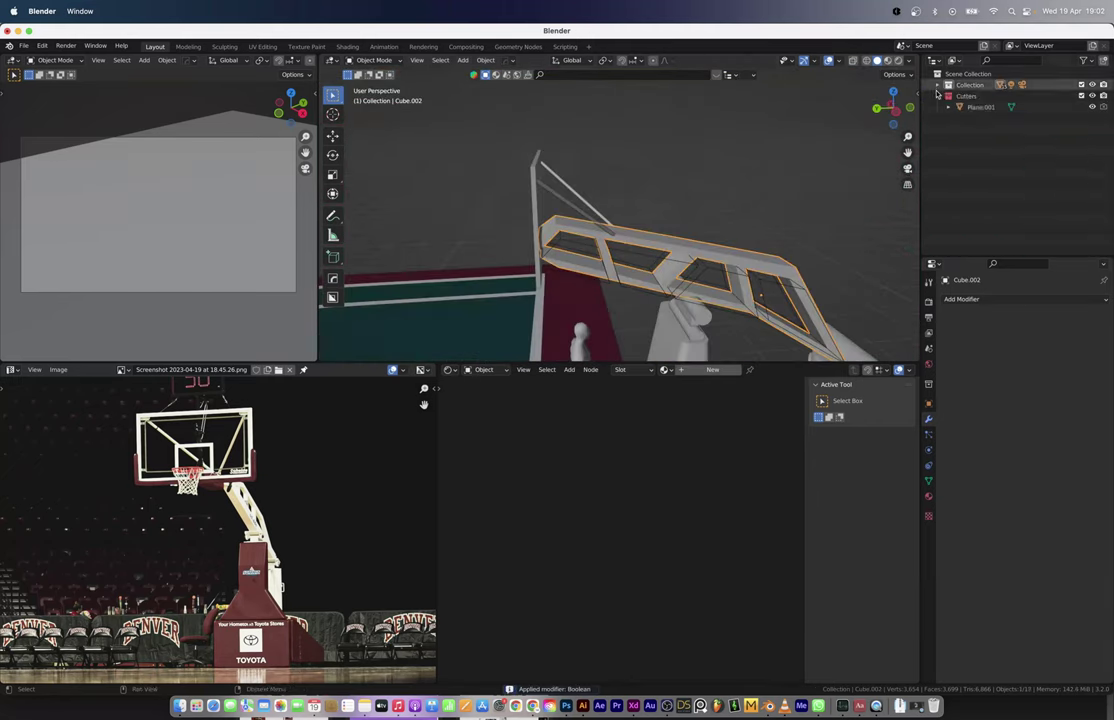
{"action": "key", "text": "Tab"}
{"action": "key", "text": "KP_Decimal"}
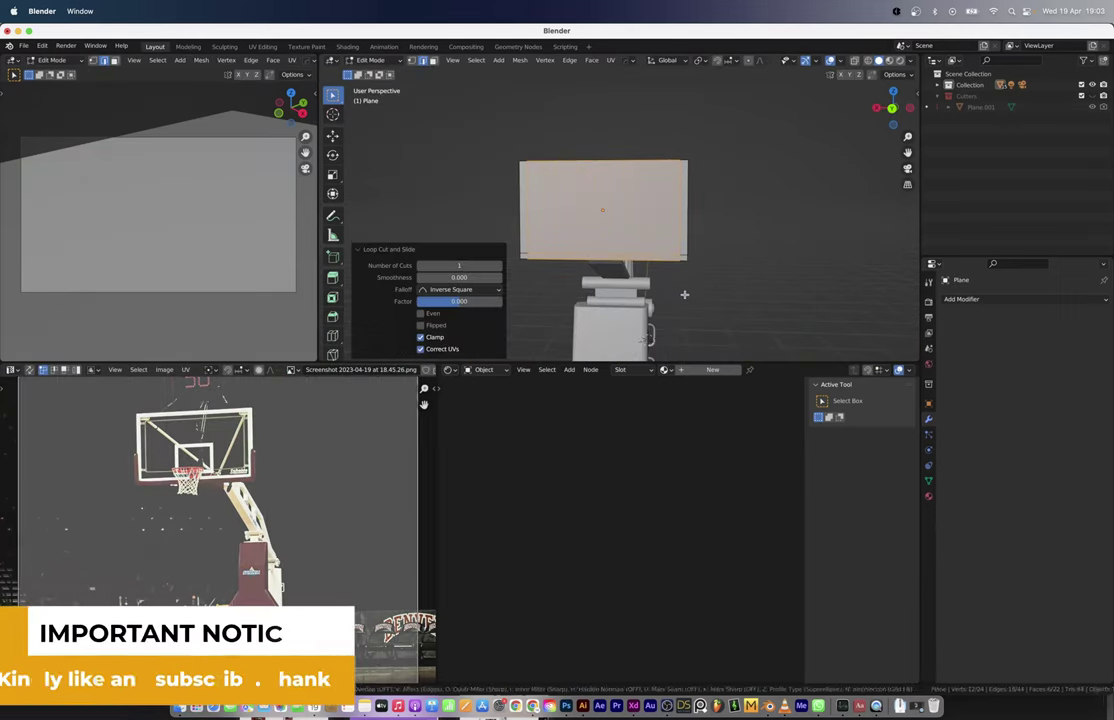
Step: Loop cut the backboard, extrude its border and shrink/fatten it inward
{"action": "key", "text": "ctrl+r"}
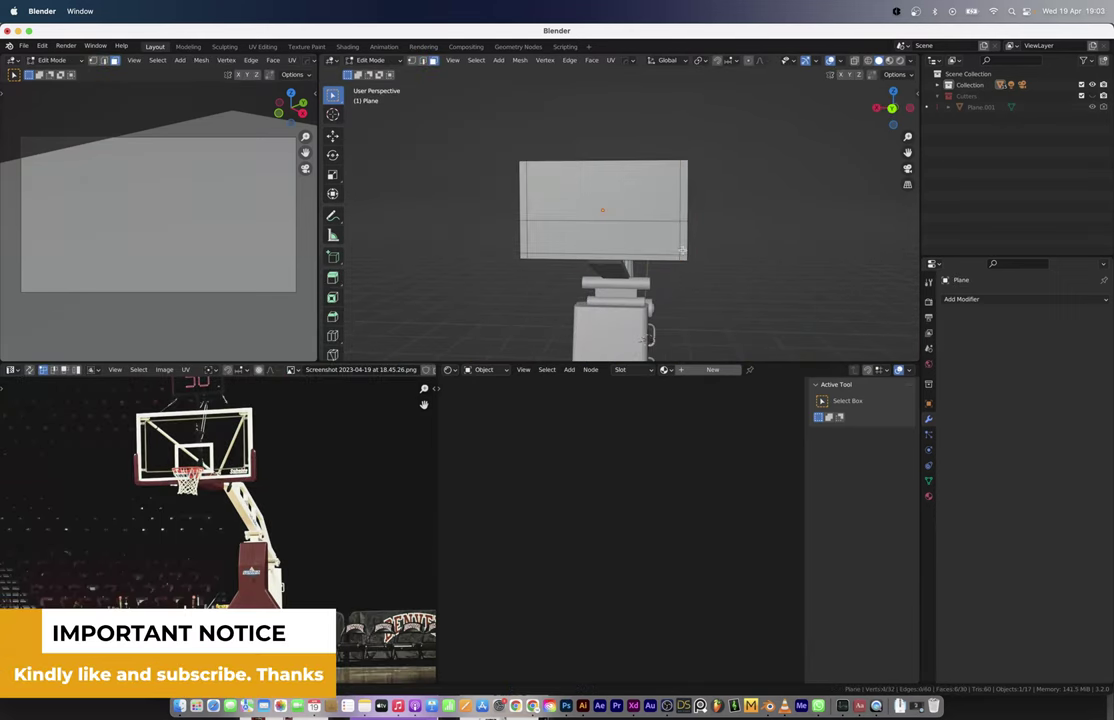
{"action": "mouse_move", "coordinate": [572, 240]}
{"action": "middle_mouse_down"}
{"action": "mouse_move", "coordinate": [627, 246]}
{"action": "mouse_move", "coordinate": [589, 216]}
{"action": "mouse_move", "coordinate": [767, 268]}
{"action": "middle_mouse_up"}
{"action": "key", "text": "alt+s"}
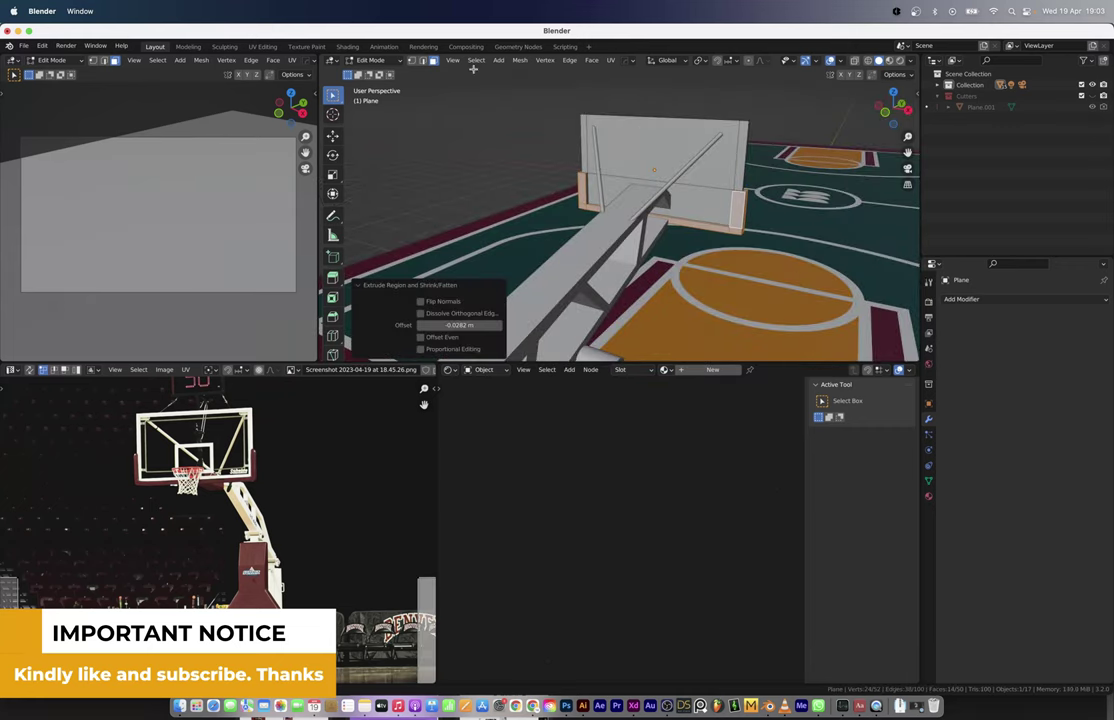
{"action": "middle_click_drag", "start_coordinate": [473, 69], "coordinate": [560, 200]}
{"action": "left_click", "coordinate": [928, 481]}
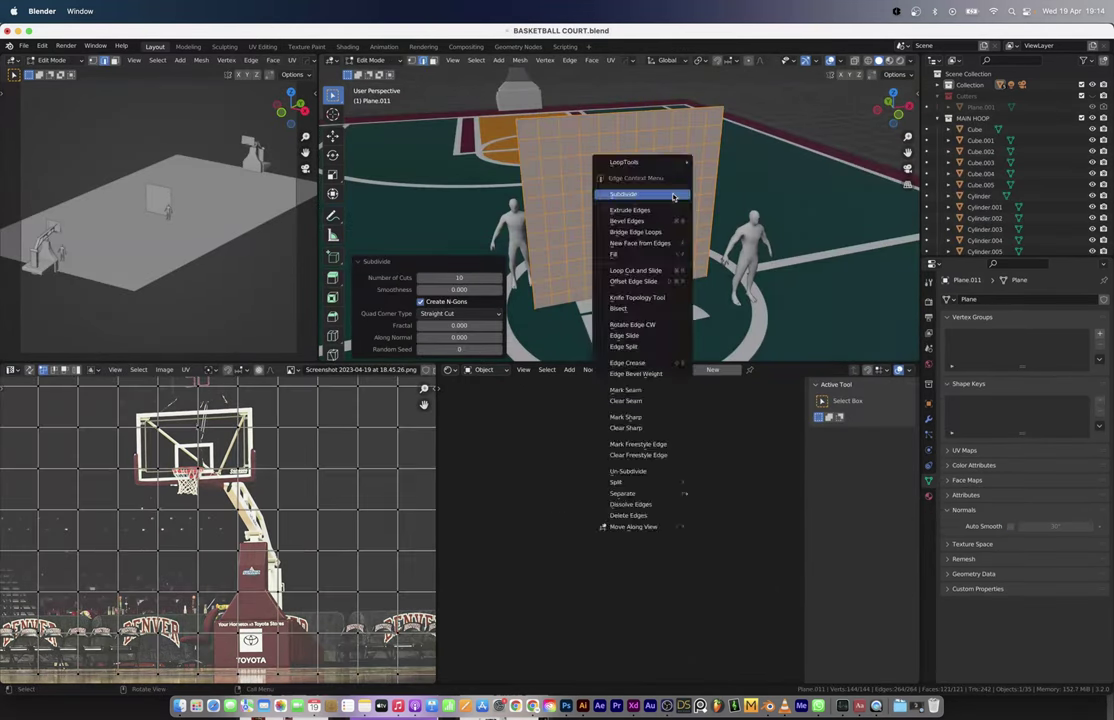
Step: Triangulate the grid with Poke Faces, add a ~0.004 m Wireframe and apply scale
{"action": "scroll", "coordinate": [641, 185], "scroll_direction": "up", "scroll_amount": 3}
{"action": "right_click", "coordinate": [641, 185]}
{"action": "left_click", "coordinate": [641, 230]}
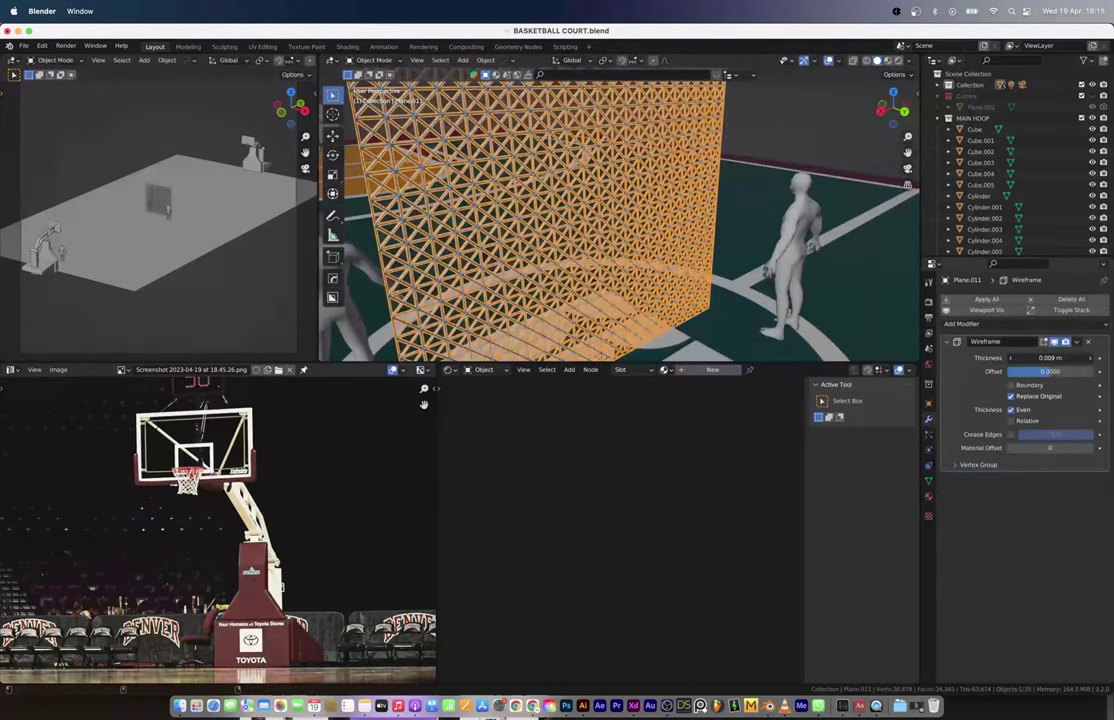
{"action": "key", "text": "Tab"}
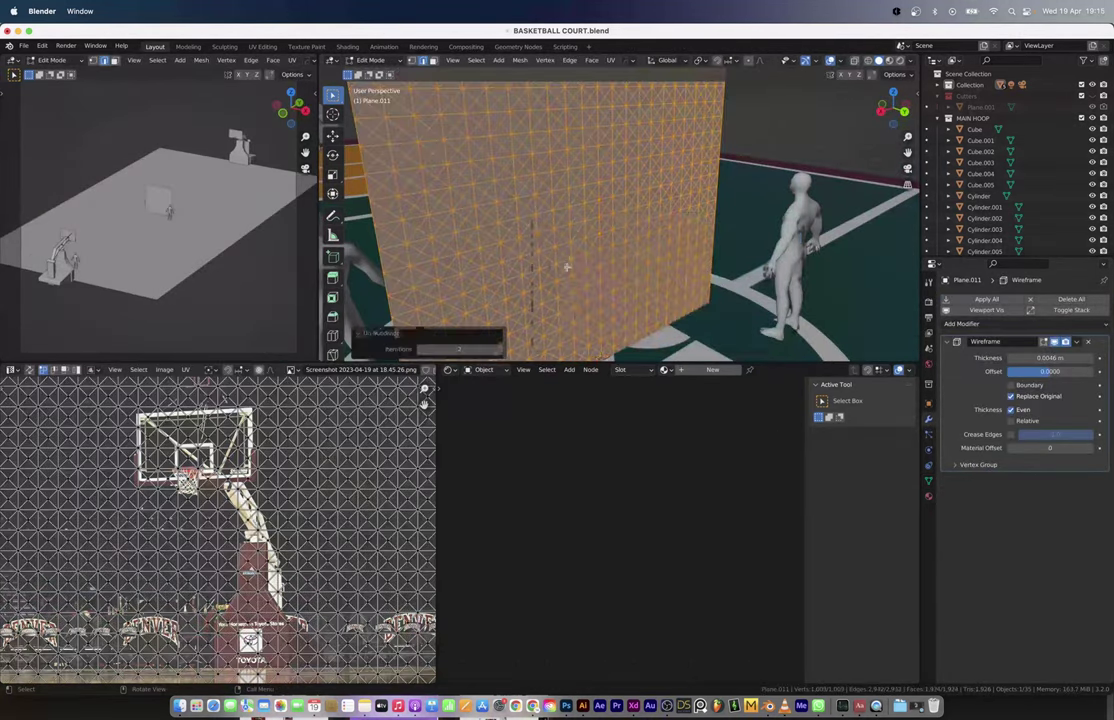
{"action": "key", "text": "a"}
{"action": "key", "text": "F3"}
{"action": "key", "text": "Tab"}
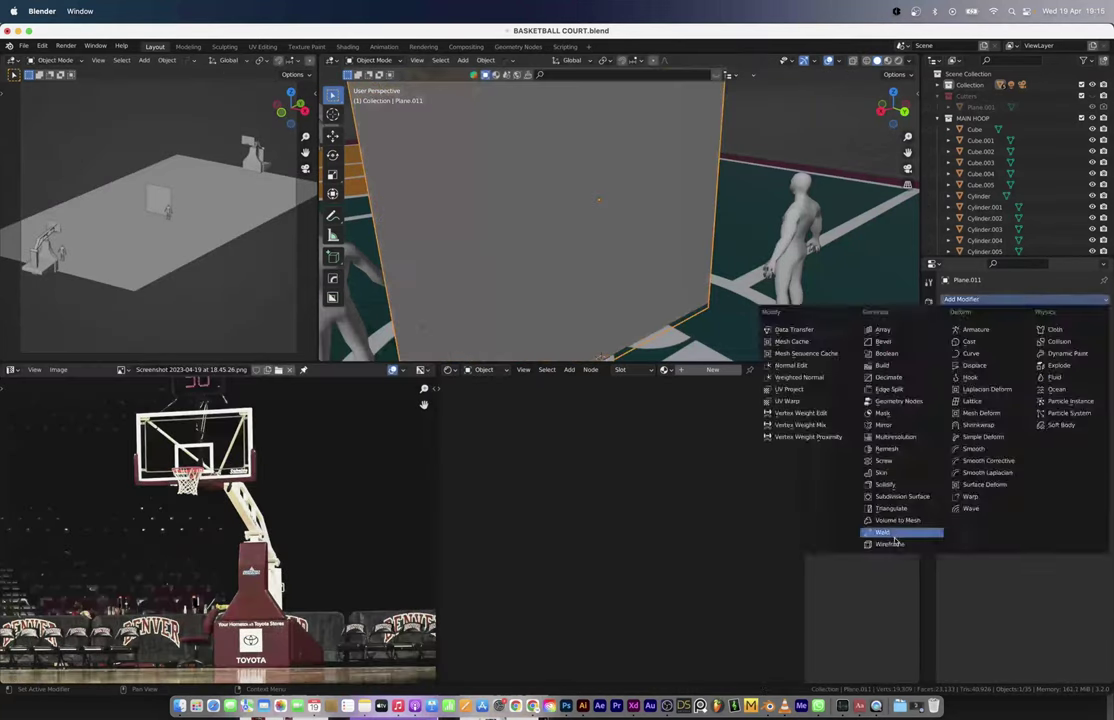
{"action": "key", "text": "ctrl+z"}
{"action": "key", "text": "ctrl+shift+z"}
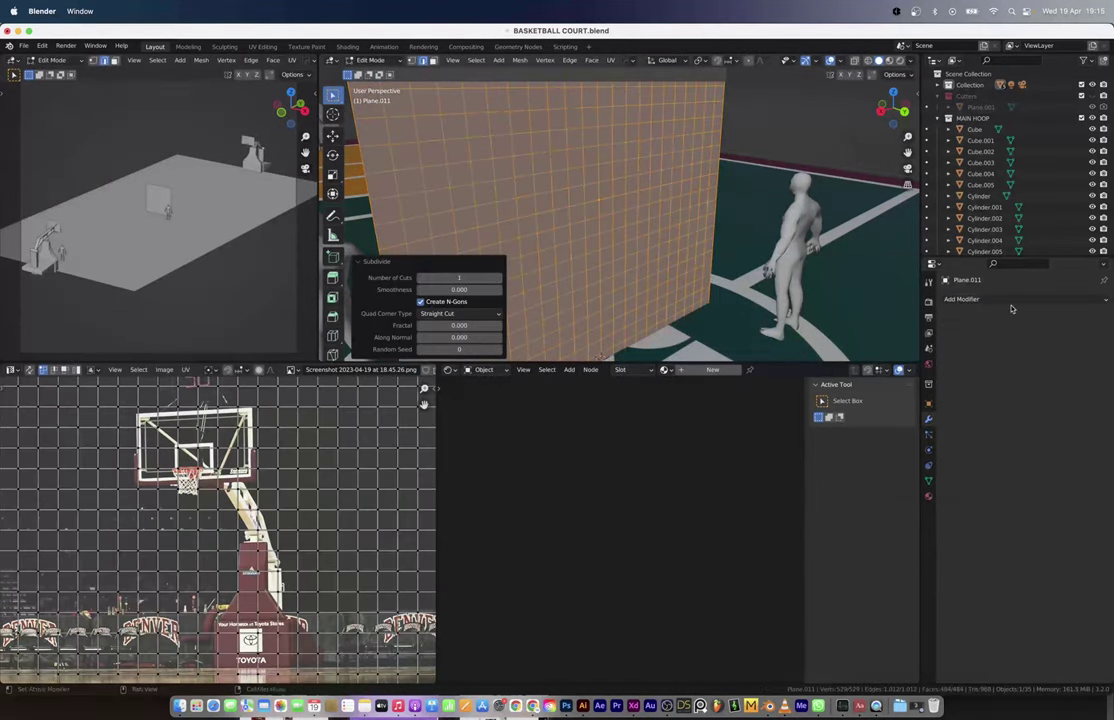
{"action": "key", "text": "ctrl+shift+z"}
{"action": "key", "text": "ctrl+shift+z"}
{"action": "key", "text": "ctrl+shift+z"}
{"action": "key", "text": "ctrl+shift+z"}
{"action": "middle_click_drag", "start_coordinate": [600, 220], "coordinate": [640, 230]}
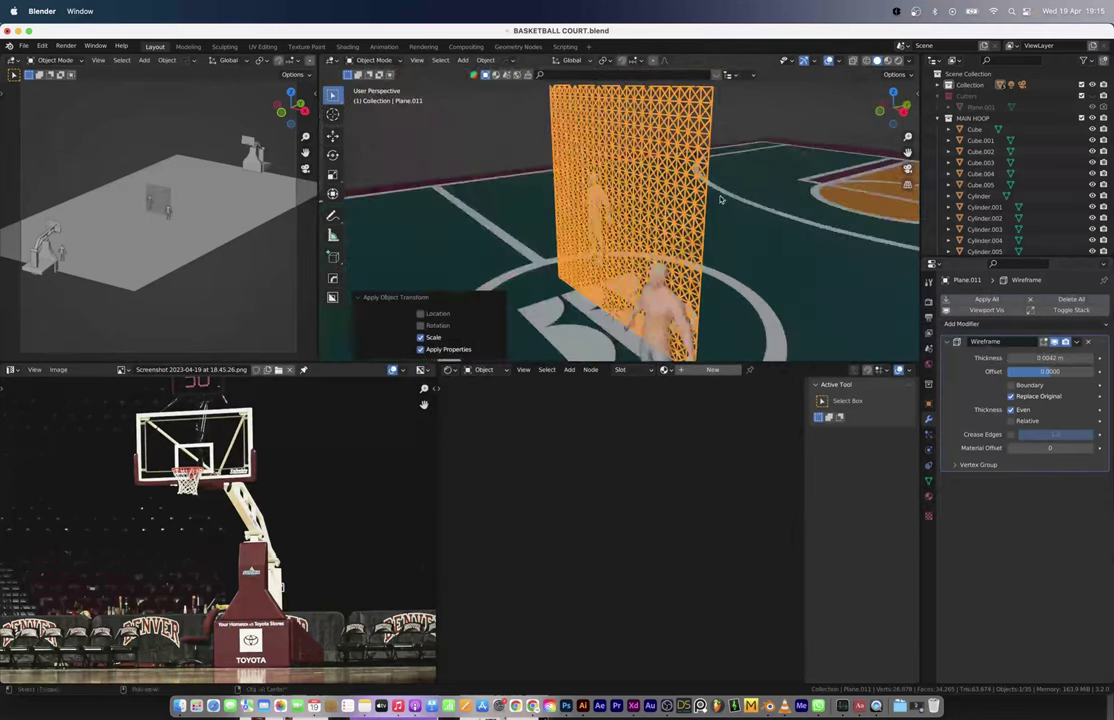
Step: Add a thin cylinder fence post scaled tall (Z 8.657) beside the fence
{"action": "key", "text": "shift+a"}
{"action": "left_click", "coordinate": [721, 236]}
{"action": "key", "text": "s"}
{"action": "left_click", "coordinate": [644, 216]}
{"action": "key", "text": "KP_1"}
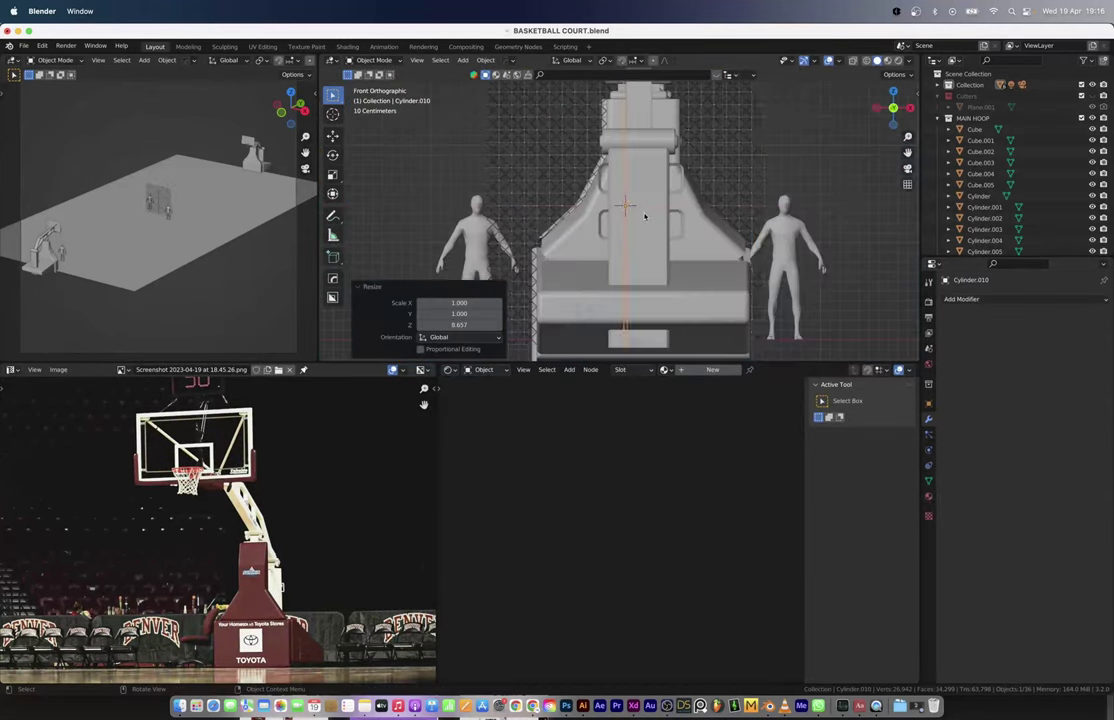
{"action": "left_click", "coordinate": [625, 205]}
{"action": "scroll", "coordinate": [726, 224], "scroll_direction": "up", "scroll_amount": 4}
{"action": "scroll", "coordinate": [428, 308], "scroll_direction": "up", "scroll_amount": 3}
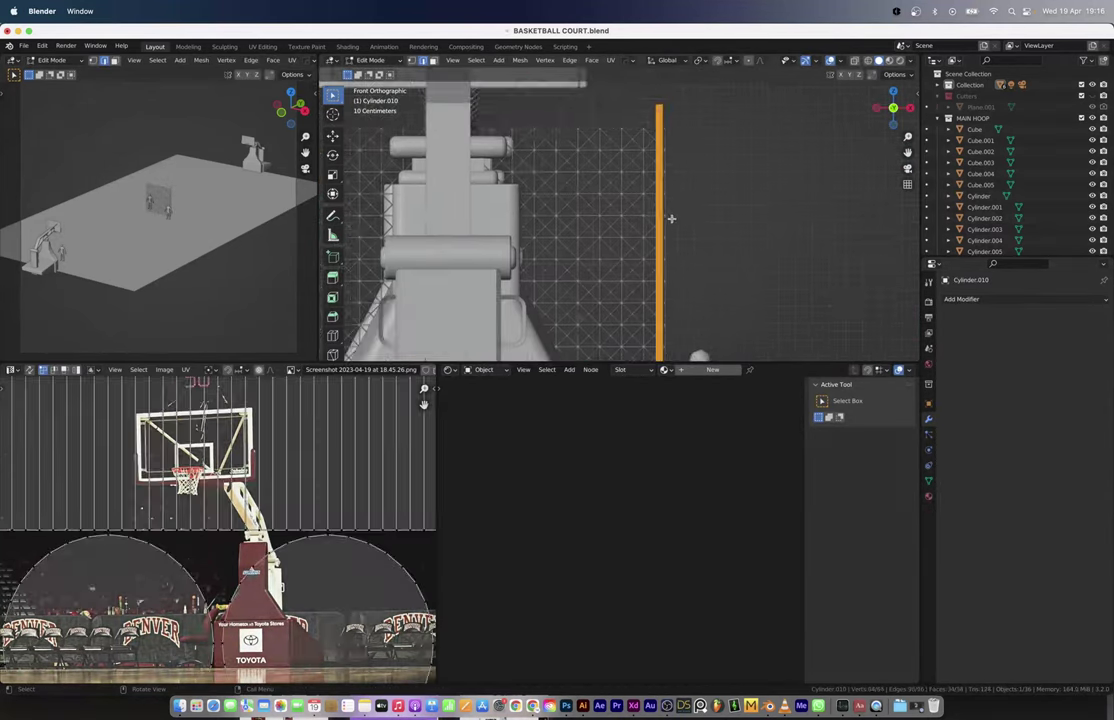
{"action": "middle_click_drag", "start_coordinate": [669, 219], "coordinate": [678, 355], "text": "shift"}
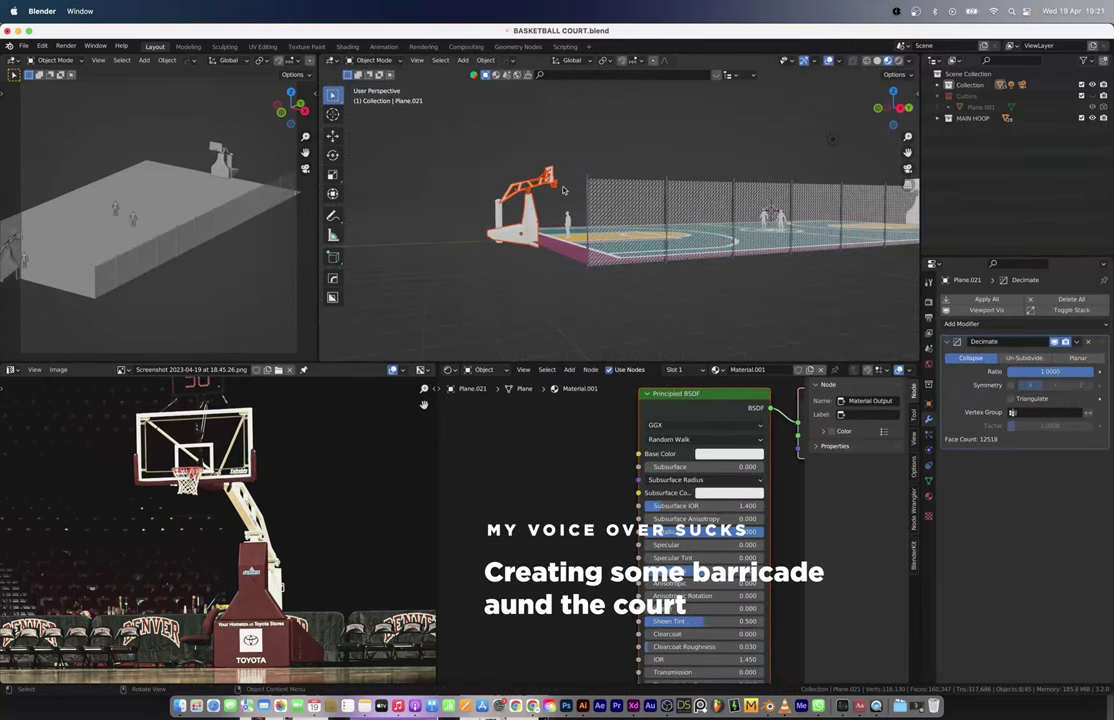
Step: Duplicate the MAIN HOOP collection for a second hoop at the other end
{"action": "right_click", "coordinate": [972, 118]}
{"action": "left_click", "coordinate": [905, 137]}
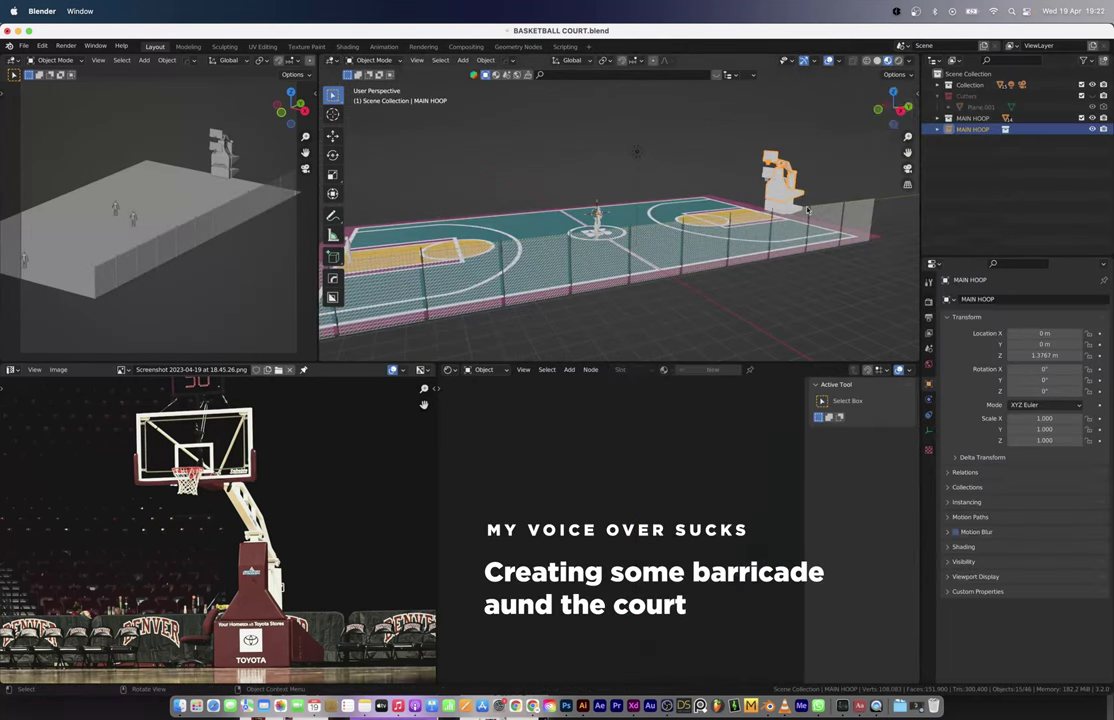
{"action": "key", "text": "KP_7"}
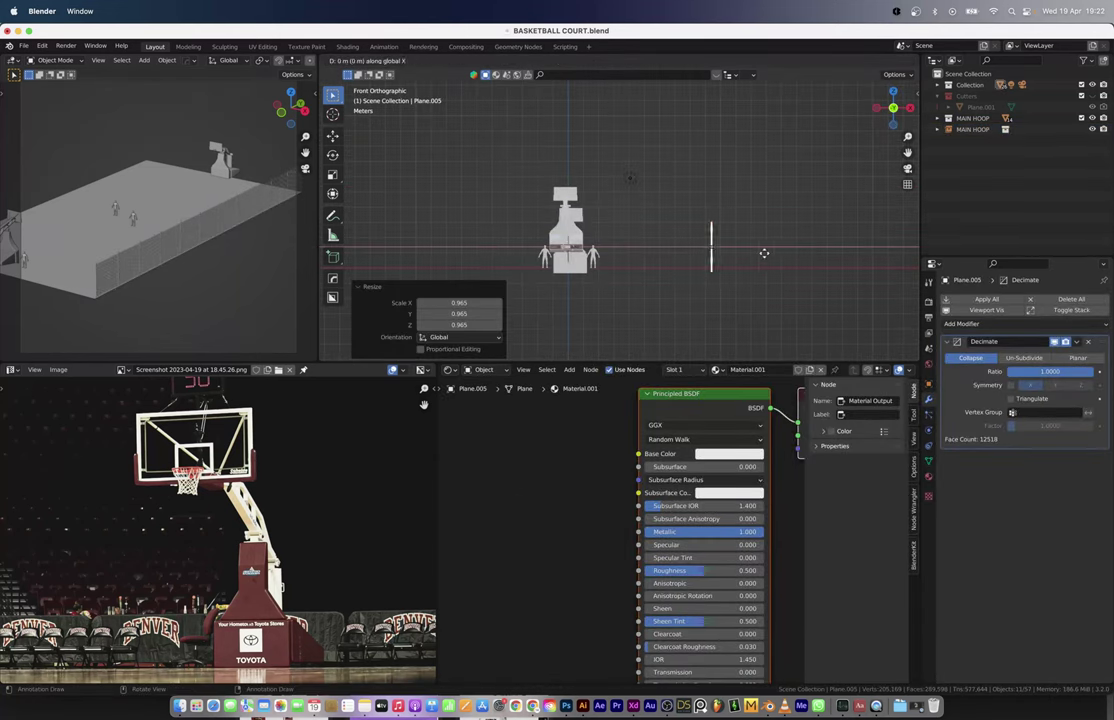
{"action": "key", "text": "KP_7"}
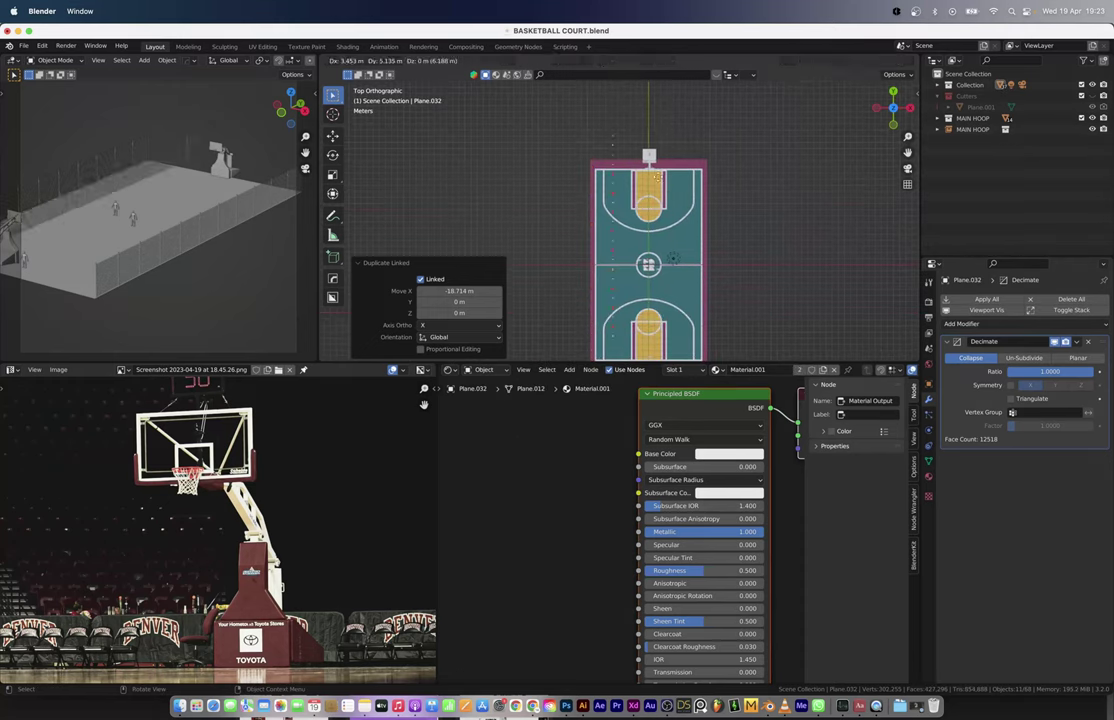
Step: Position linked-duplicate fence panels around the court from the top view
{"action": "scroll", "coordinate": [666, 203], "scroll_direction": "up", "scroll_amount": 2}
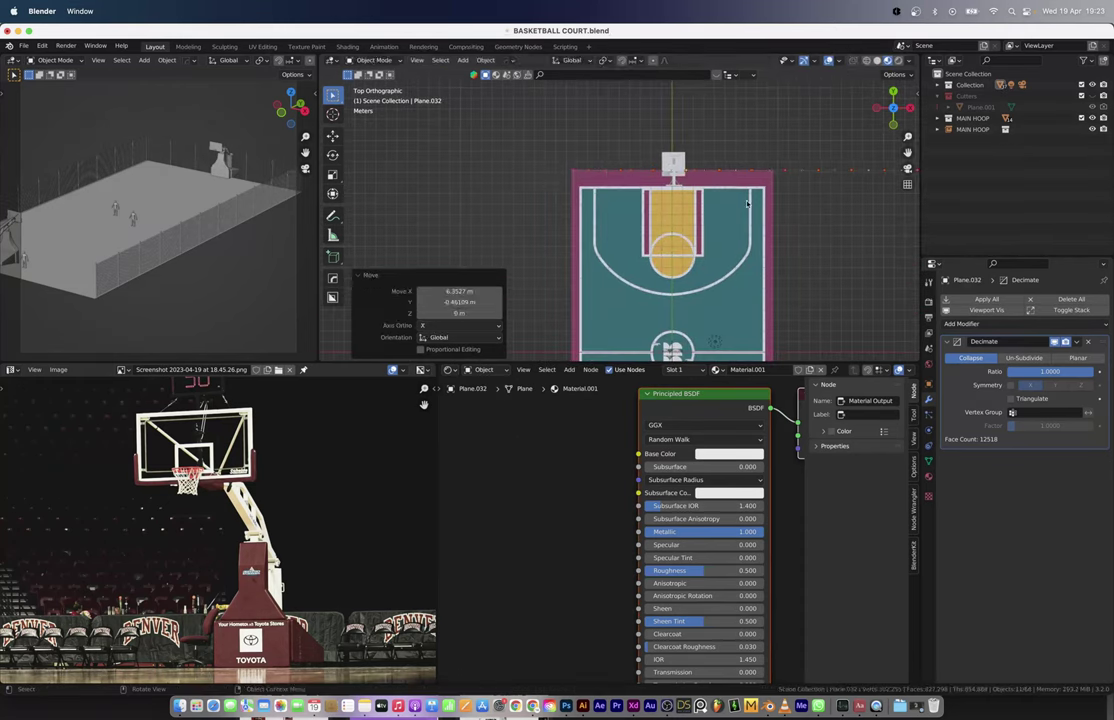
{"action": "key", "text": "Tab"}
{"action": "mouse_move", "coordinate": [771, 199]}
{"action": "middle_mouse_down"}
{"action": "mouse_move", "coordinate": [613, 121]}
{"action": "mouse_move", "coordinate": [601, 209]}
{"action": "mouse_move", "coordinate": [632, 285]}
{"action": "middle_mouse_up"}
{"action": "key", "text": "Tab"}
{"action": "left_click", "coordinate": [611, 207]}
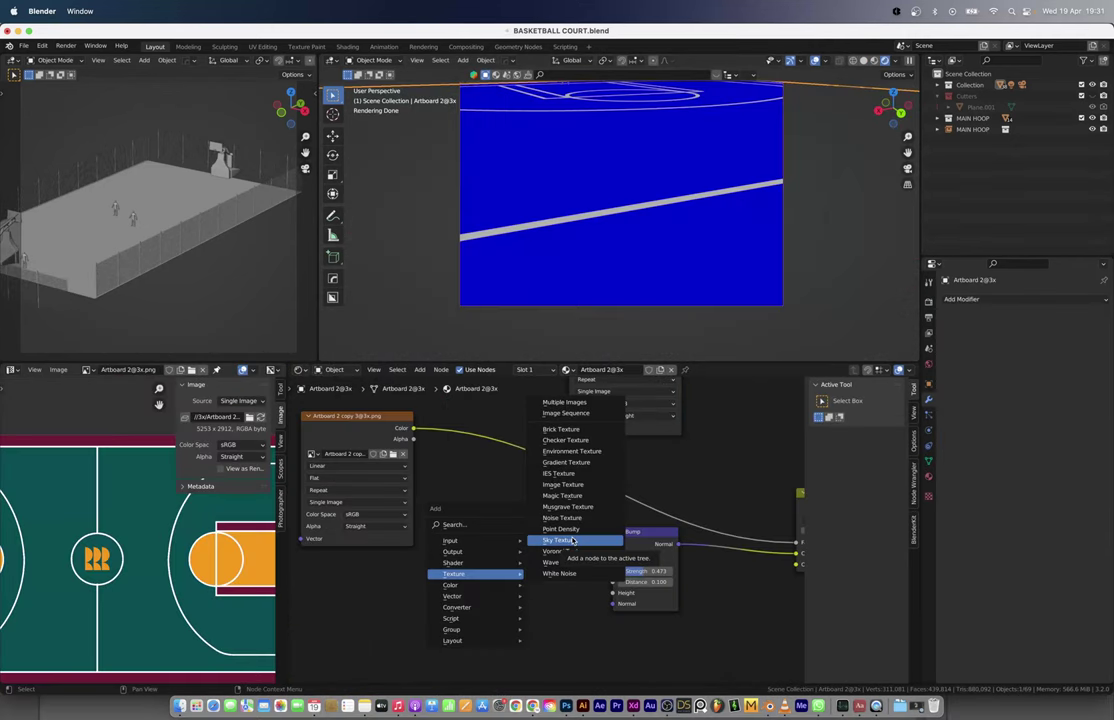
Step: Add a Brick Texture node to the floor material, feed it into Bump Height, and adjust its Offset
{"action": "left_click", "coordinate": [560, 429]}
{"action": "left_click_drag", "start_coordinate": [530, 521], "coordinate": [613, 593]}
{"action": "scroll", "coordinate": [466, 538], "scroll_direction": "up", "scroll_amount": 3}
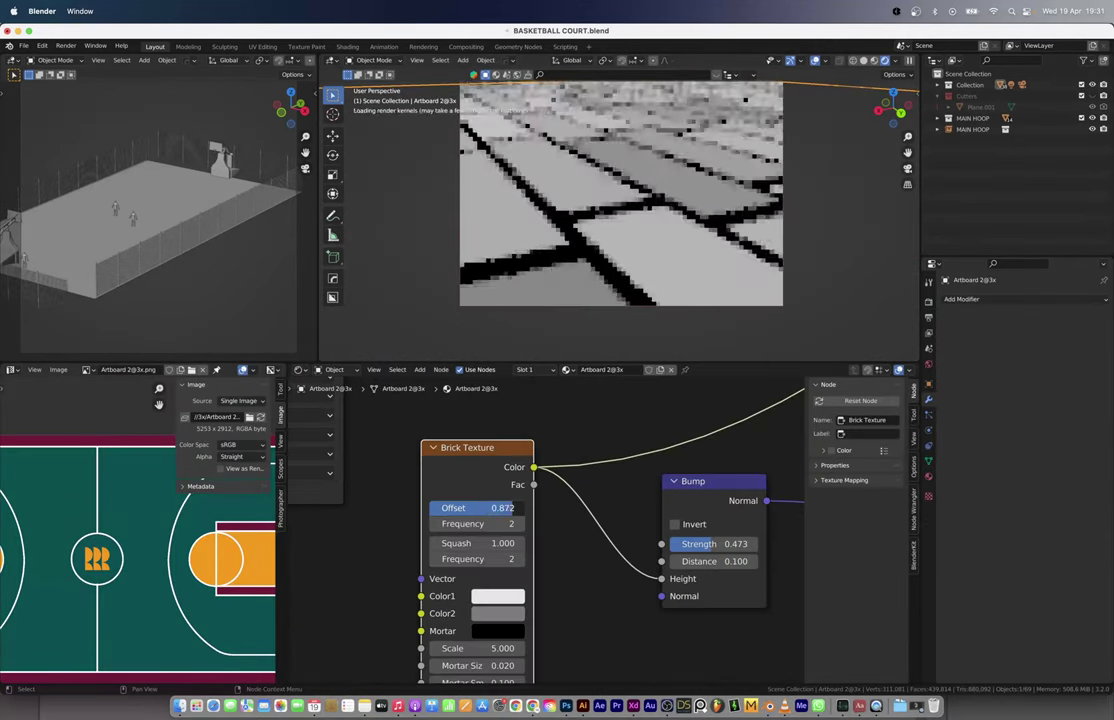
{"action": "left_click_drag", "start_coordinate": [470, 543], "coordinate": [530, 543]}
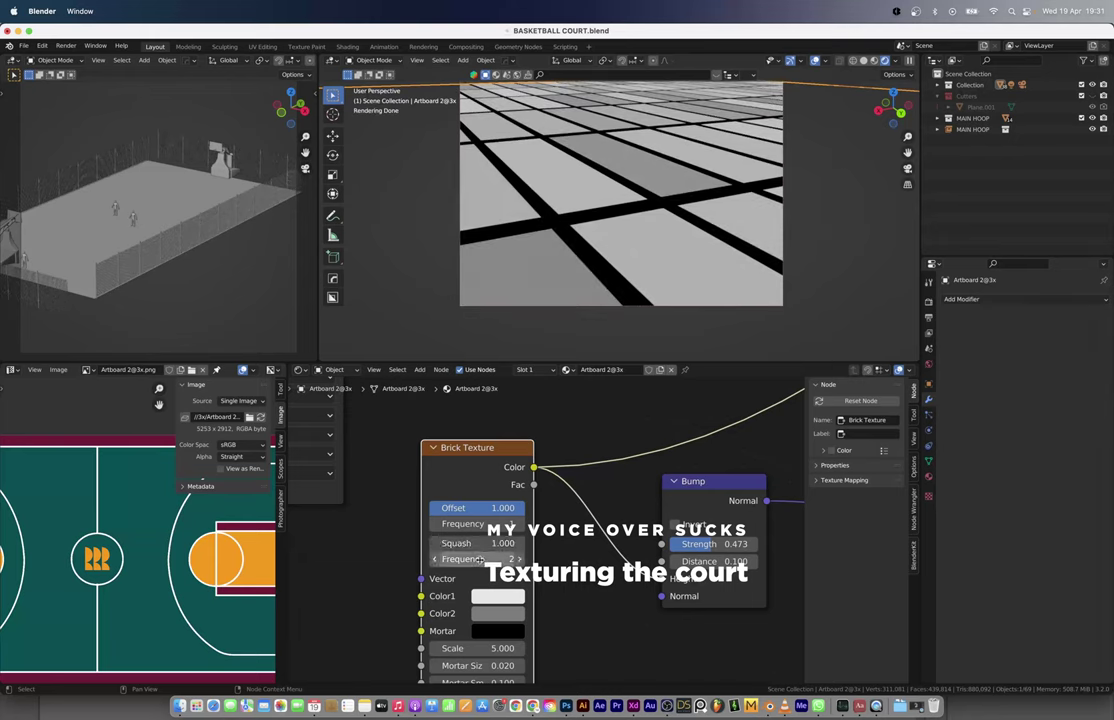
{"action": "scroll", "coordinate": [478, 560], "scroll_direction": "down", "scroll_amount": 4}
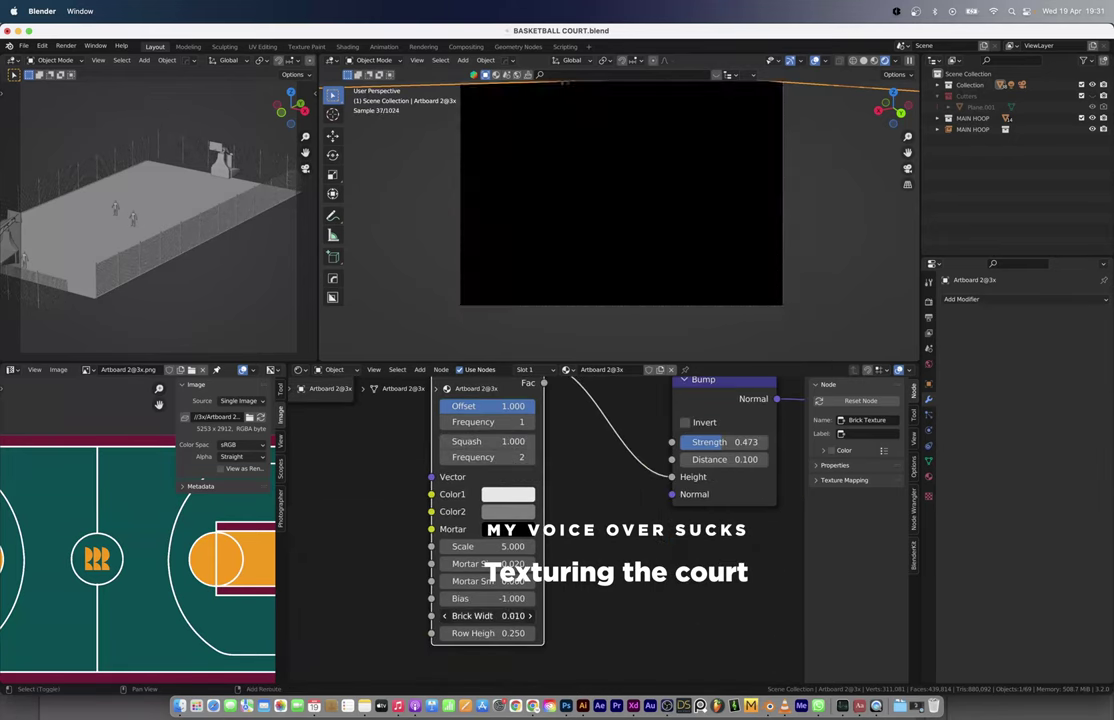
Step: Shrink the bricks, remove mortar lines, change Bias, and set the Power exponent to 0.240
{"action": "mouse_move", "coordinate": [485, 546]}
{"action": "left_mouse_down"}
{"action": "mouse_move", "coordinate": [470, 546]}
{"action": "mouse_move", "coordinate": [500, 564]}
{"action": "left_mouse_up"}
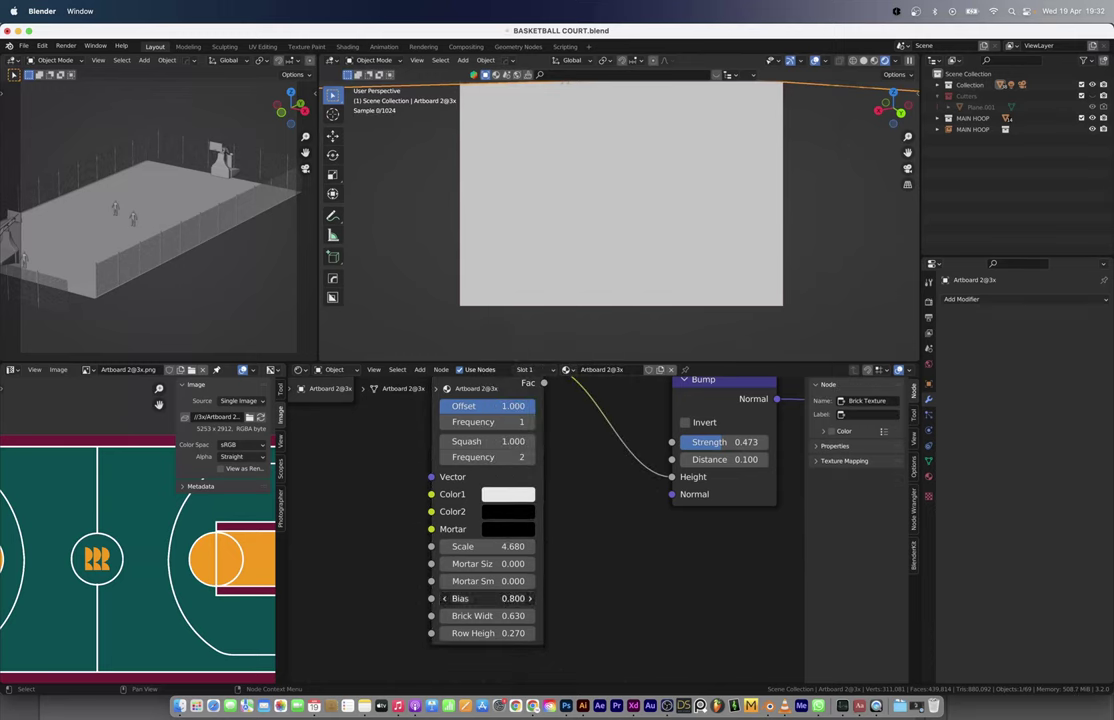
{"action": "left_click_drag", "start_coordinate": [485, 598], "coordinate": [530, 598]}
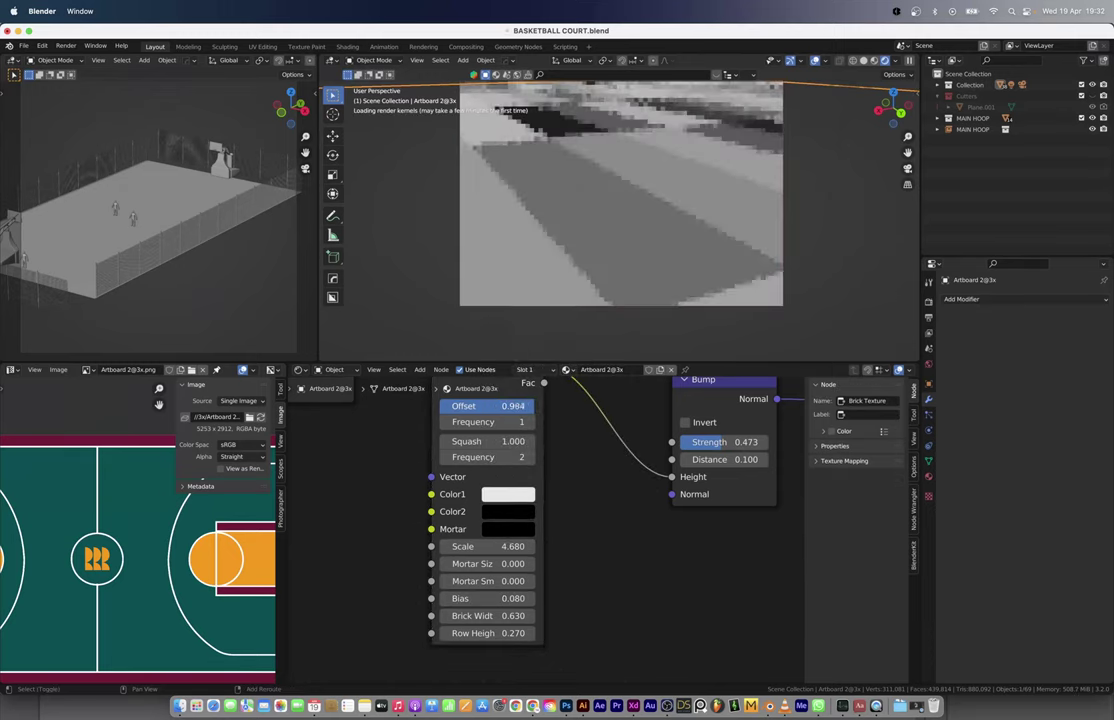
{"action": "scroll", "coordinate": [625, 224], "scroll_direction": "down", "scroll_amount": 10}
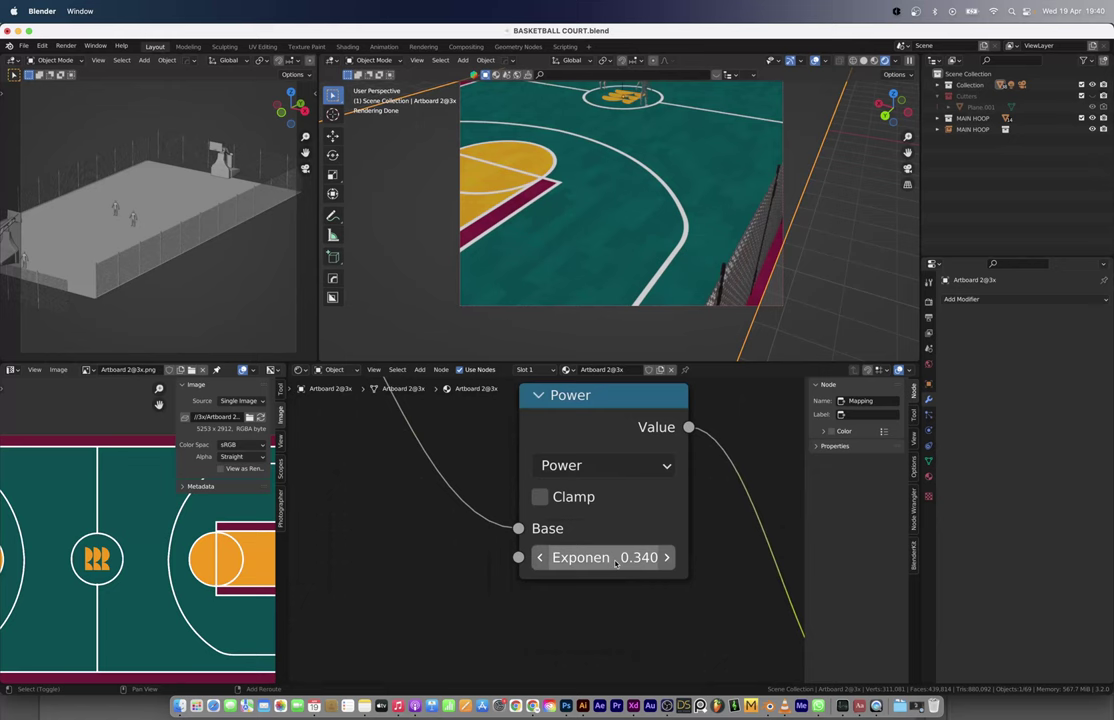
{"action": "left_click_drag", "start_coordinate": [600, 557], "coordinate": [580, 557]}
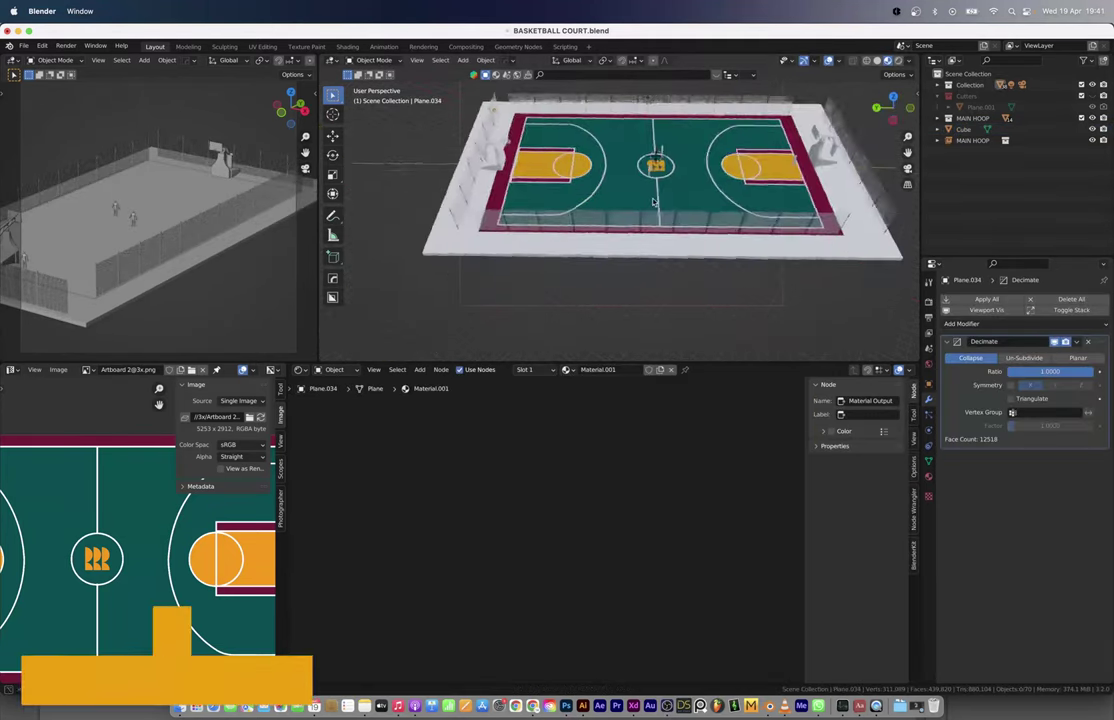
Step: Switch the asset library to browse materials instead of models
{"action": "left_click", "coordinate": [496, 78]}
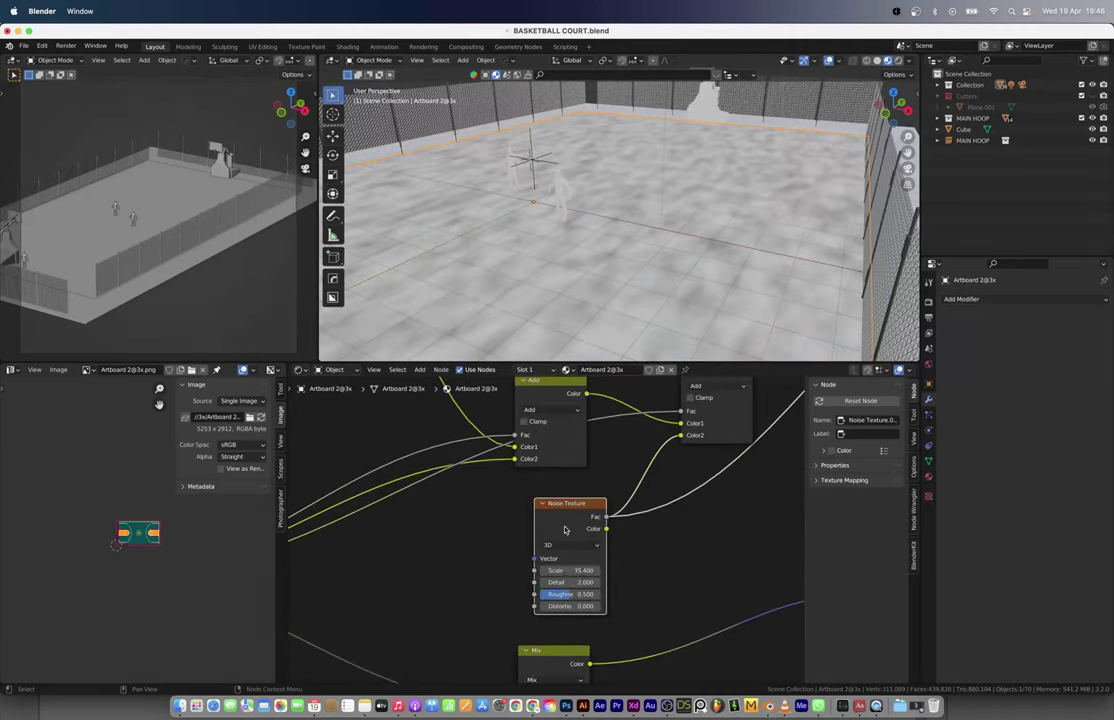
Step: Raise the Noise Texture scale to about 19.8, trying Multiply but keeping the mix on Add
{"action": "scroll", "coordinate": [537, 578], "scroll_direction": "down", "scroll_amount": 1}
{"action": "scroll", "coordinate": [550, 595], "scroll_direction": "up", "scroll_amount": 2}
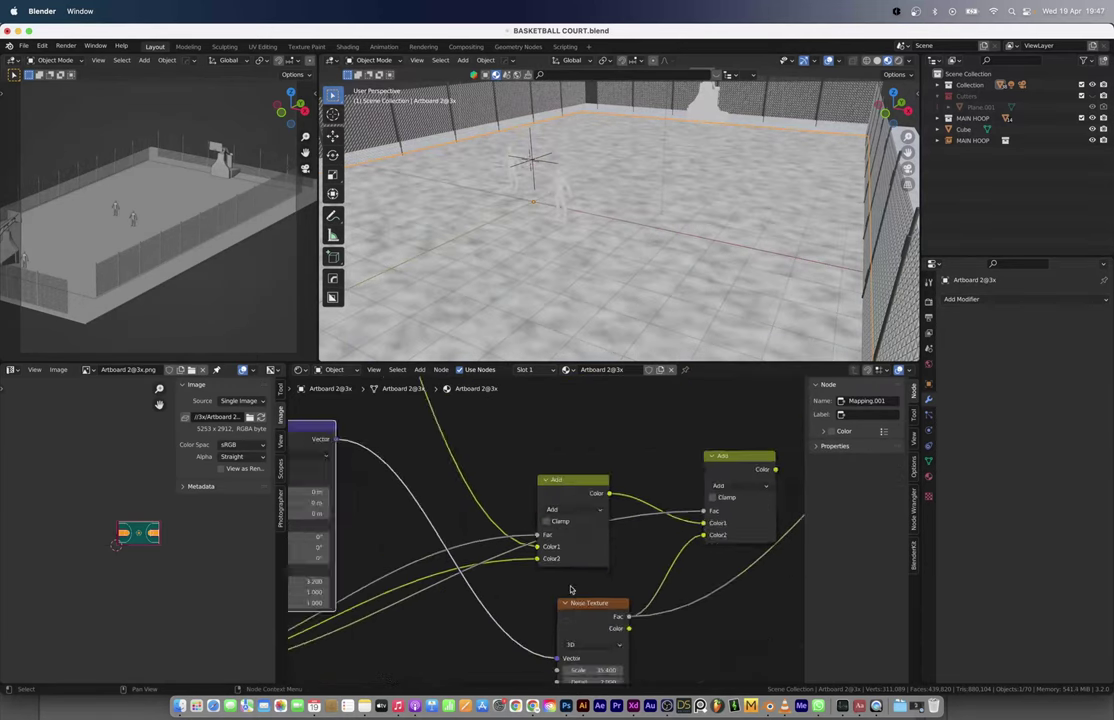
{"action": "middle_click_drag", "start_coordinate": [550, 595], "coordinate": [538, 628]}
{"action": "scroll", "coordinate": [634, 557], "scroll_direction": "up", "scroll_amount": 3}
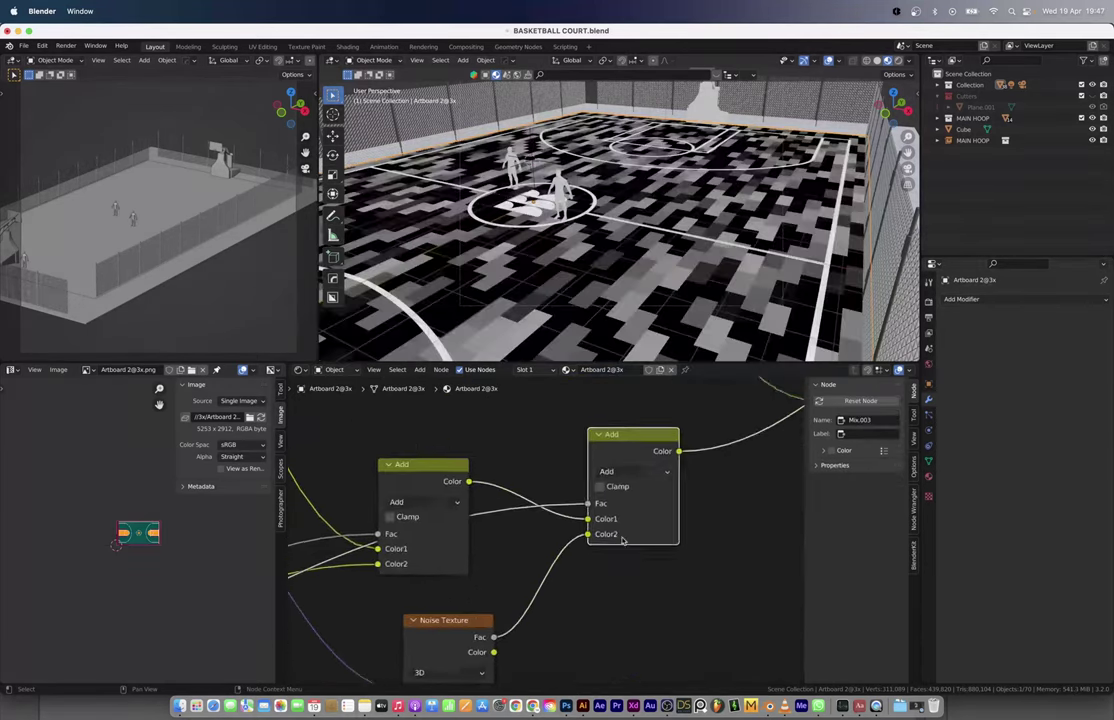
{"action": "left_click", "coordinate": [608, 512]}
{"action": "left_click", "coordinate": [658, 456]}
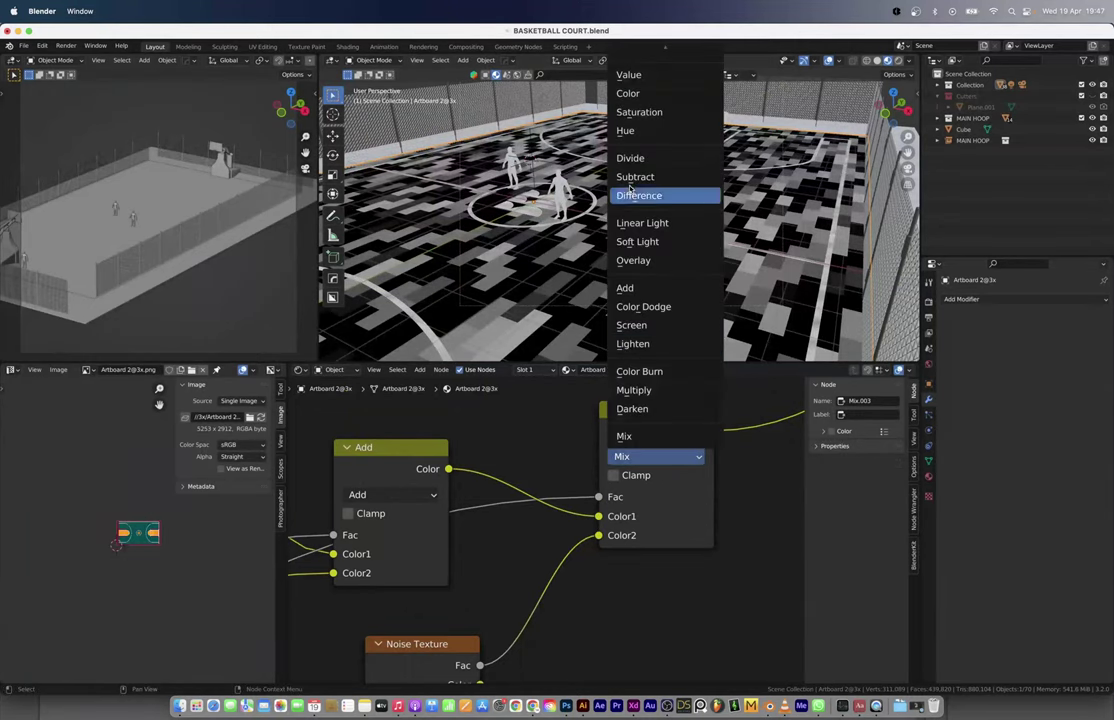
{"action": "left_click", "coordinate": [640, 392]}
{"action": "key", "text": "ctrl+z"}
{"action": "left_click", "coordinate": [658, 456]}
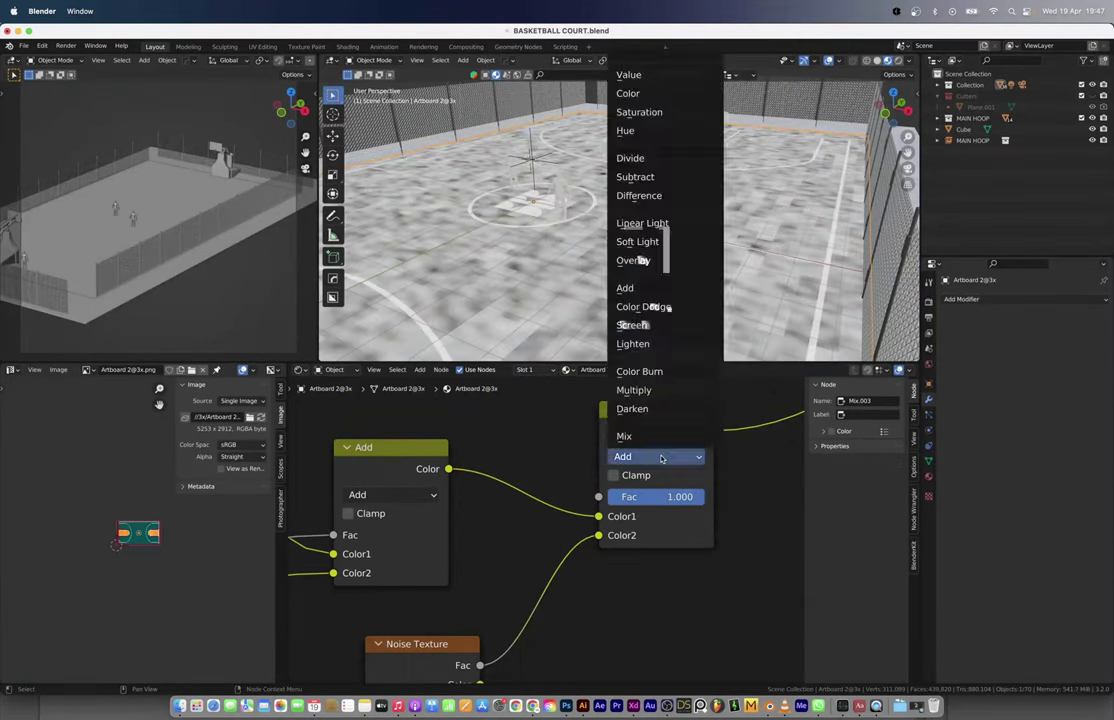
{"action": "left_click", "coordinate": [664, 457]}
{"action": "middle_click_drag", "start_coordinate": [421, 700], "coordinate": [493, 643]}
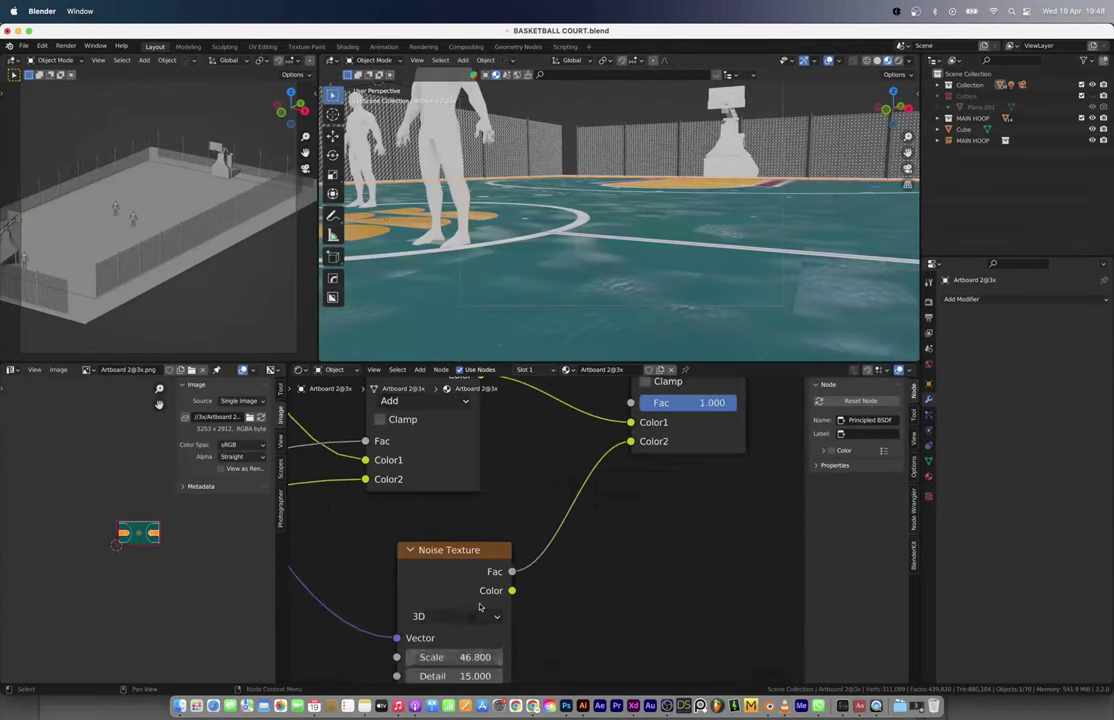
Step: Insert a ColorRamp into the floor's Roughness, move its black stop to 0.567, and darken it to grey
{"action": "key", "text": "shift+a"}
{"action": "type", "text": "color"}
{"action": "key", "text": "Return"}
{"action": "left_click", "coordinate": [580, 490]}
{"action": "middle_click_drag", "start_coordinate": [580, 490], "coordinate": [430, 470]}
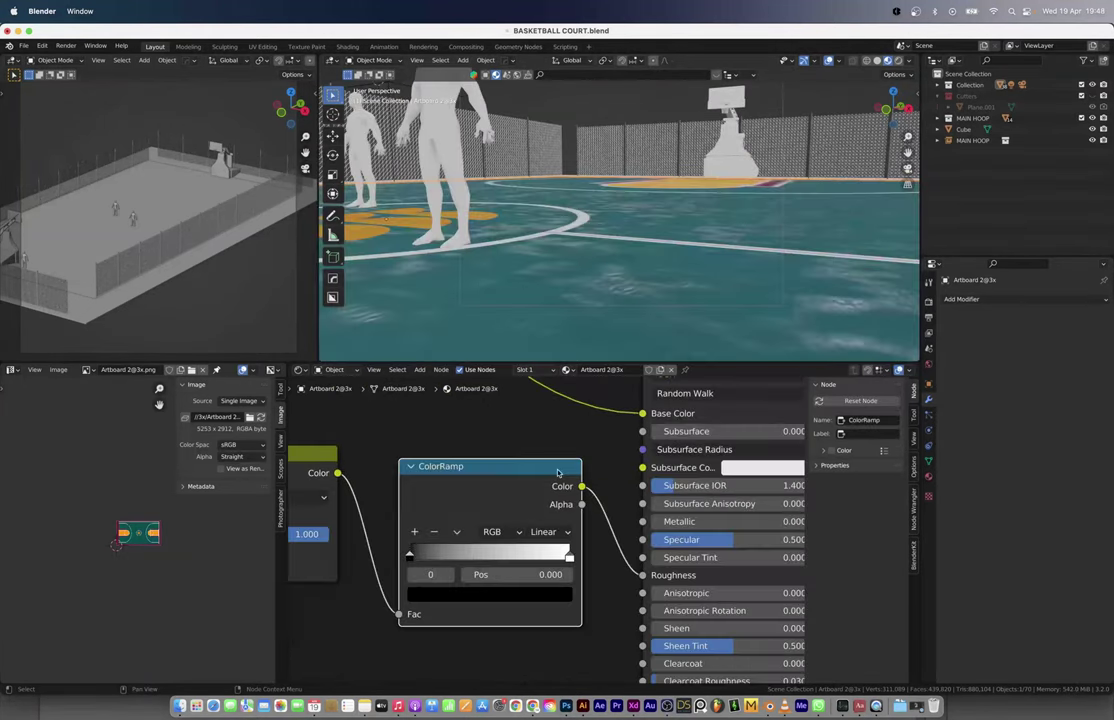
{"action": "left_click_drag", "start_coordinate": [398, 548], "coordinate": [491, 560]}
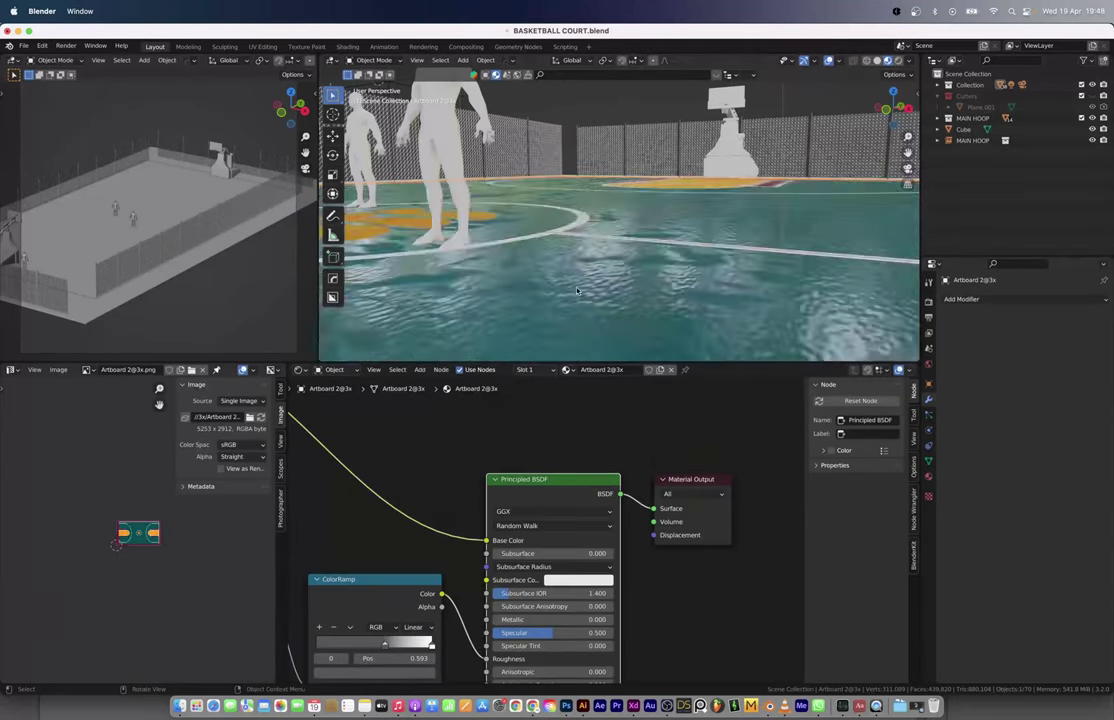
{"action": "left_click", "coordinate": [545, 611]}
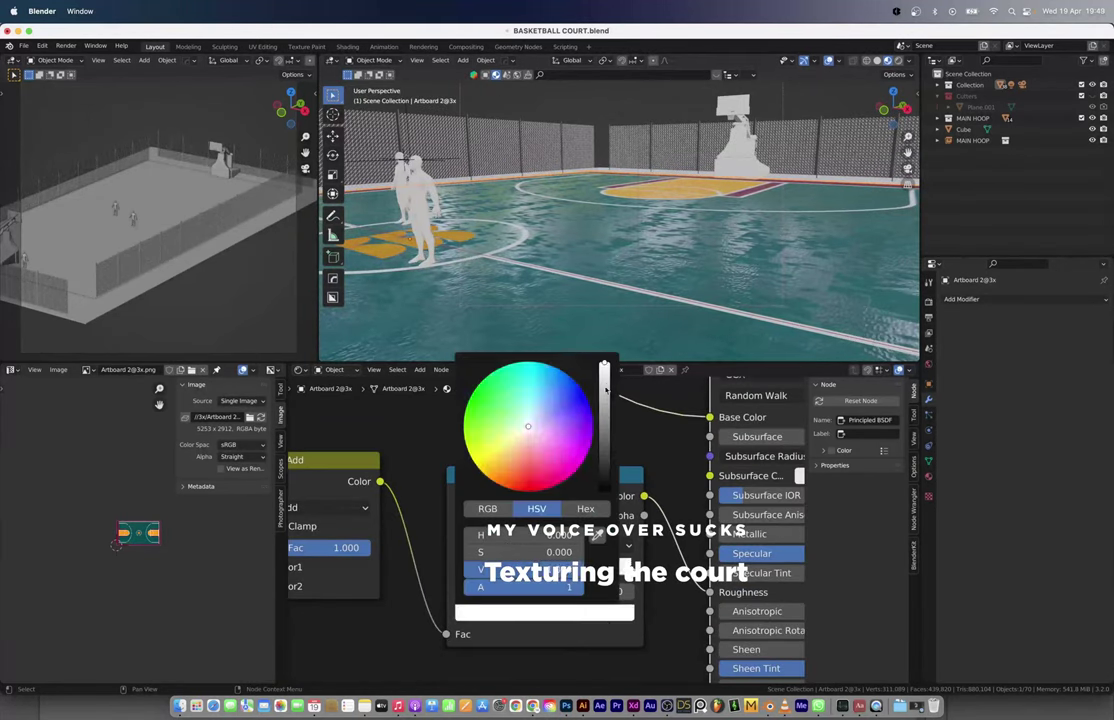
{"action": "left_click_drag", "start_coordinate": [604, 393], "coordinate": [604, 432]}
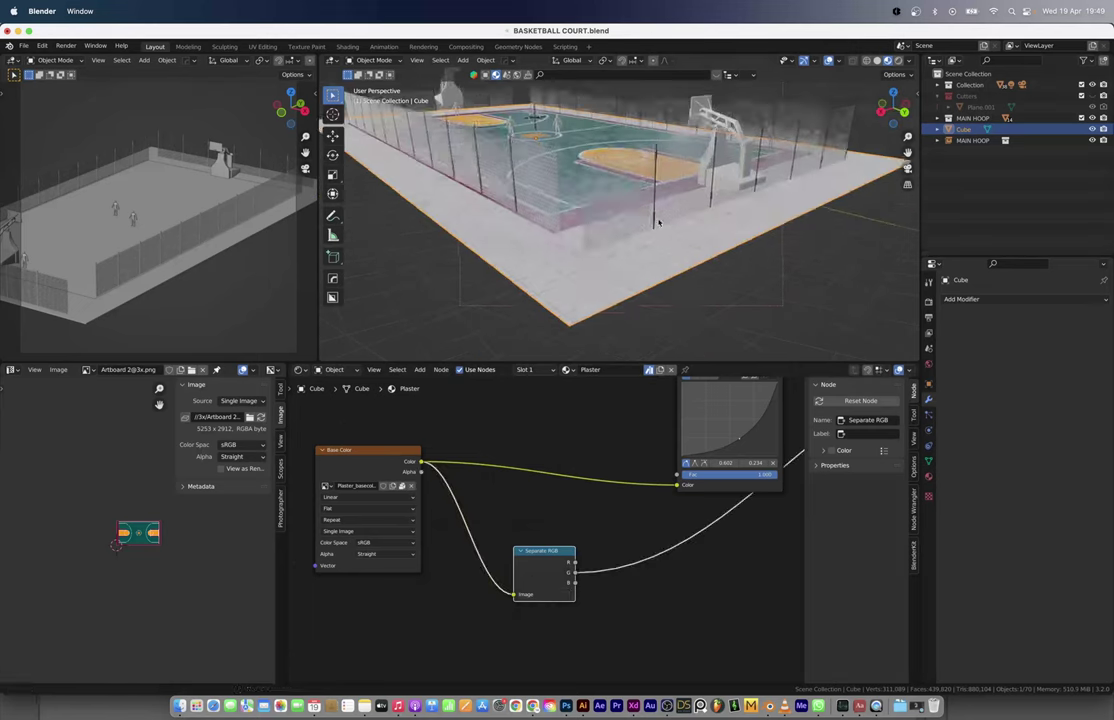
Step: Add a Bump node to the plaster material, connect it to the shader Normal, and set Strength 0.500
{"action": "left_click", "coordinate": [498, 447]}
{"action": "scroll", "coordinate": [590, 540], "scroll_direction": "down", "scroll_amount": 3}
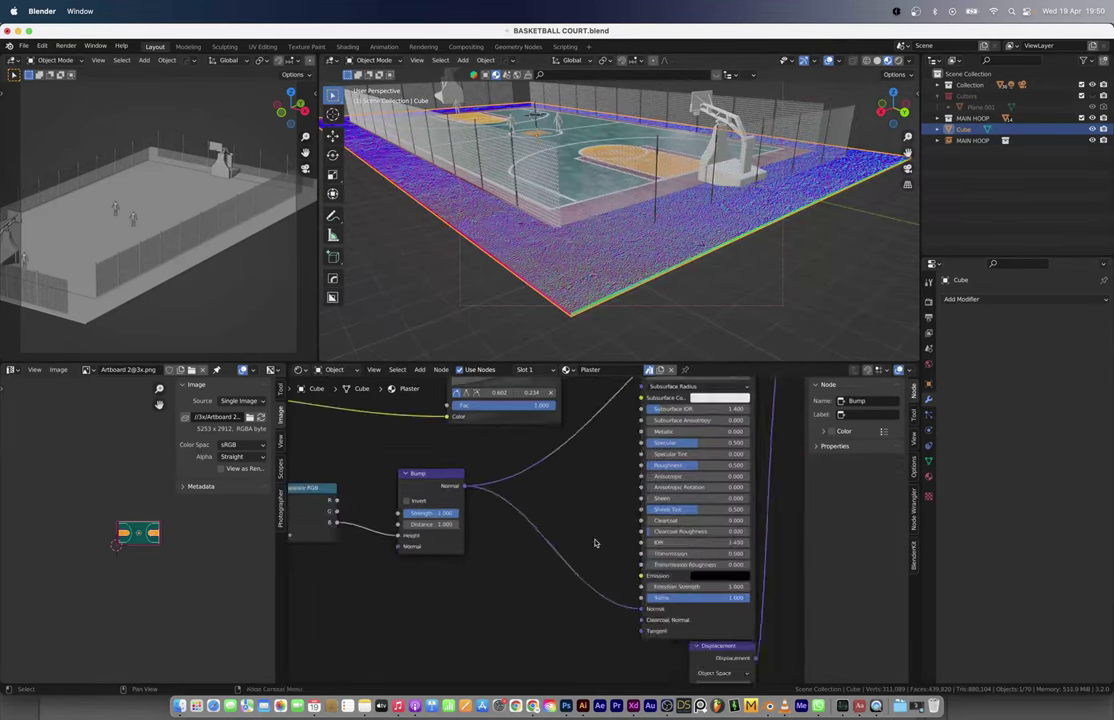
{"action": "left_click_drag", "start_coordinate": [542, 494], "coordinate": [750, 638]}
{"action": "scroll", "coordinate": [552, 535], "scroll_direction": "up", "scroll_amount": 3}
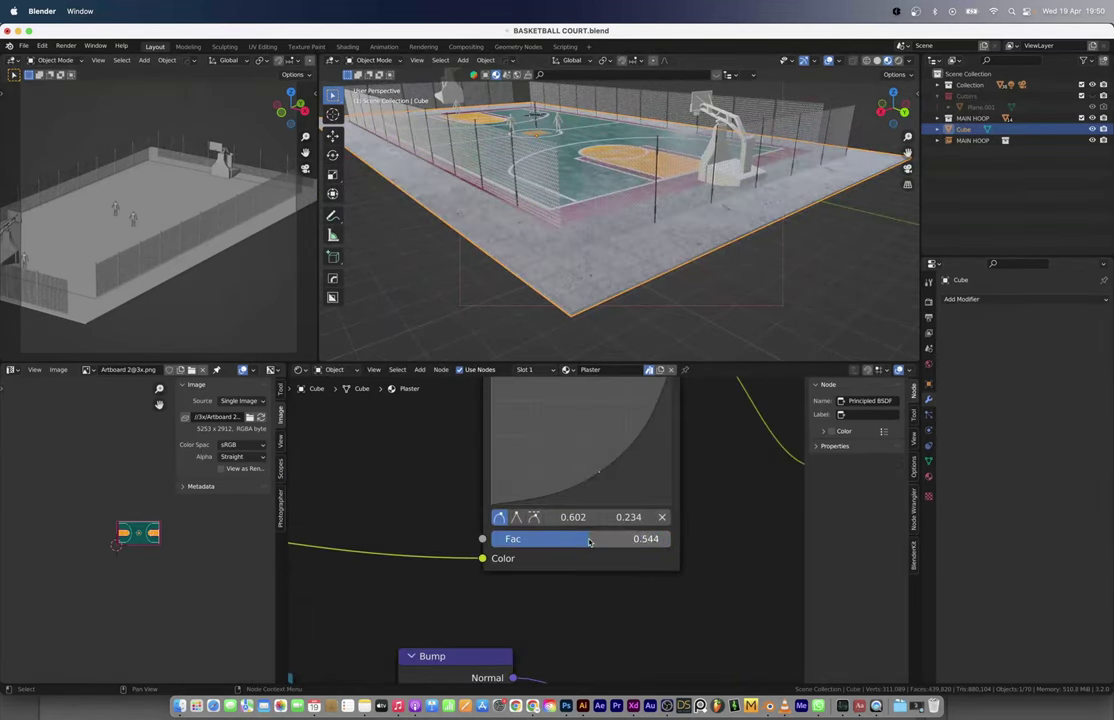
{"action": "middle_click_drag", "start_coordinate": [580, 448], "coordinate": [612, 513]}
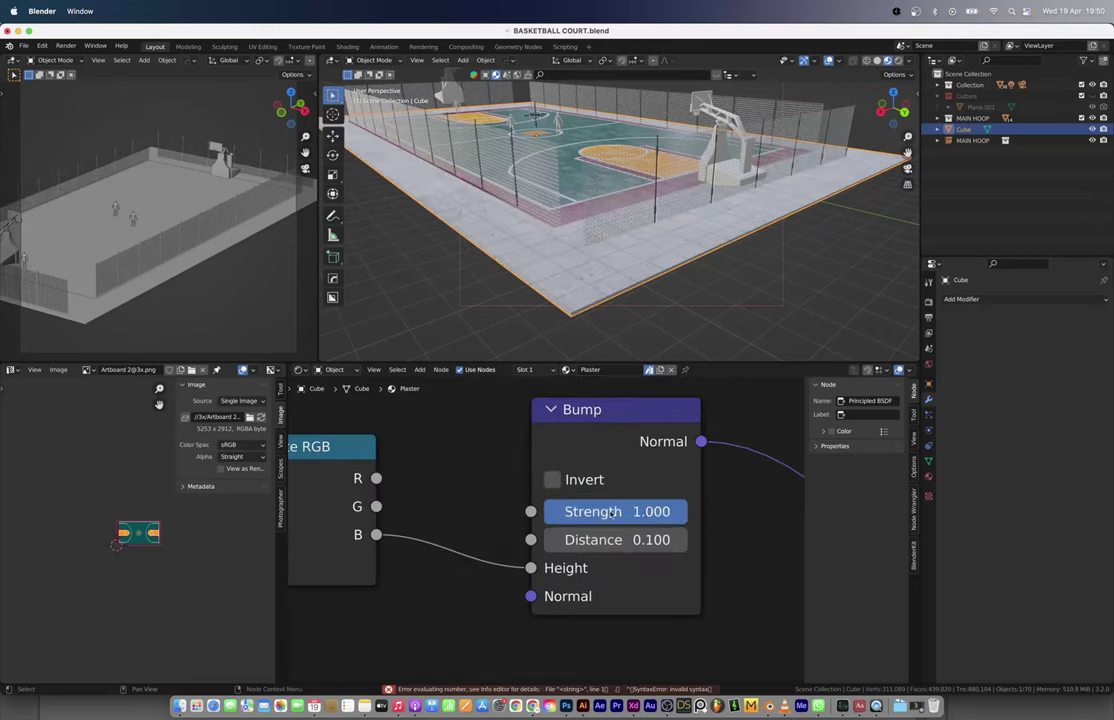
{"action": "key", "text": "Return"}
{"action": "scroll", "coordinate": [592, 479], "scroll_direction": "down", "scroll_amount": 4}
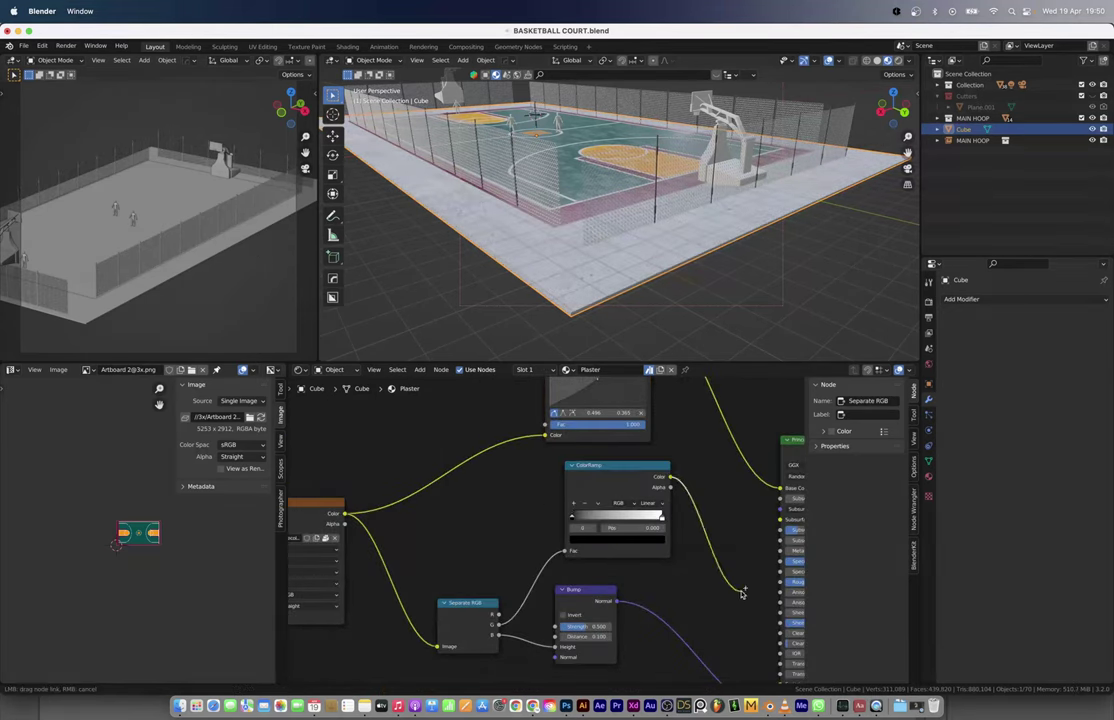
{"action": "scroll", "coordinate": [741, 593], "scroll_direction": "up", "scroll_amount": 2}
Step: Refine the roughness ColorRamp stops on both the plaster slab and the court floor materials
{"action": "left_click", "coordinate": [667, 550]}
{"action": "scroll", "coordinate": [660, 274], "scroll_direction": "up", "scroll_amount": 2}
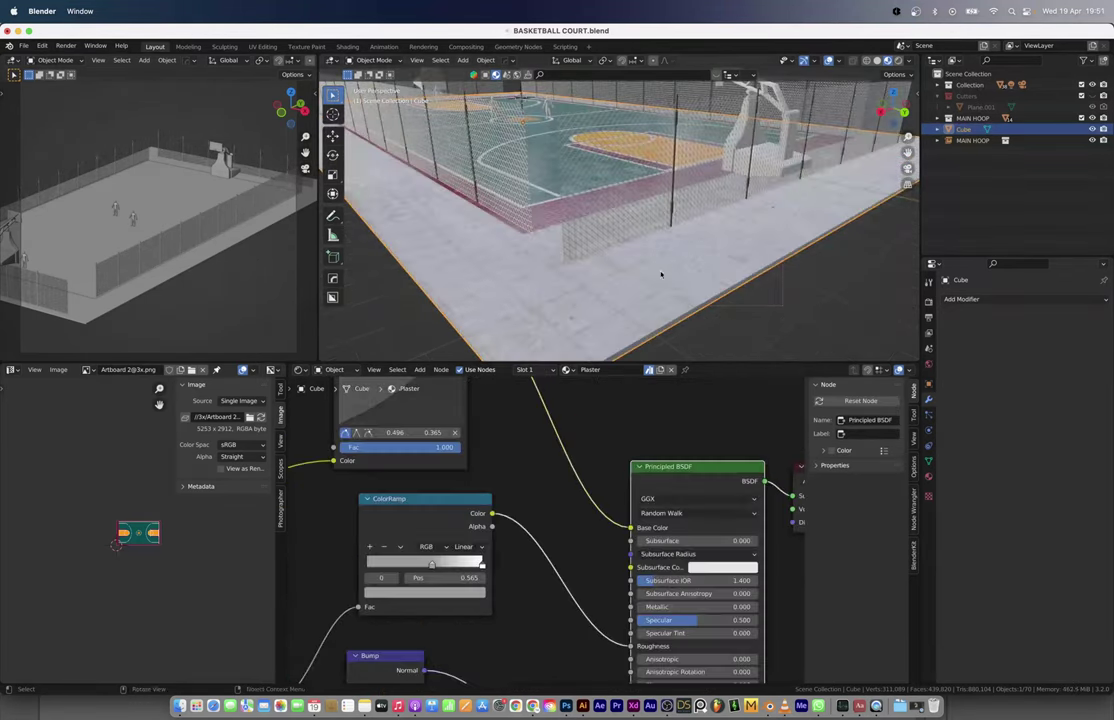
{"action": "scroll", "coordinate": [640, 250], "scroll_direction": "up", "scroll_amount": 4}
{"action": "left_click", "coordinate": [640, 167]}
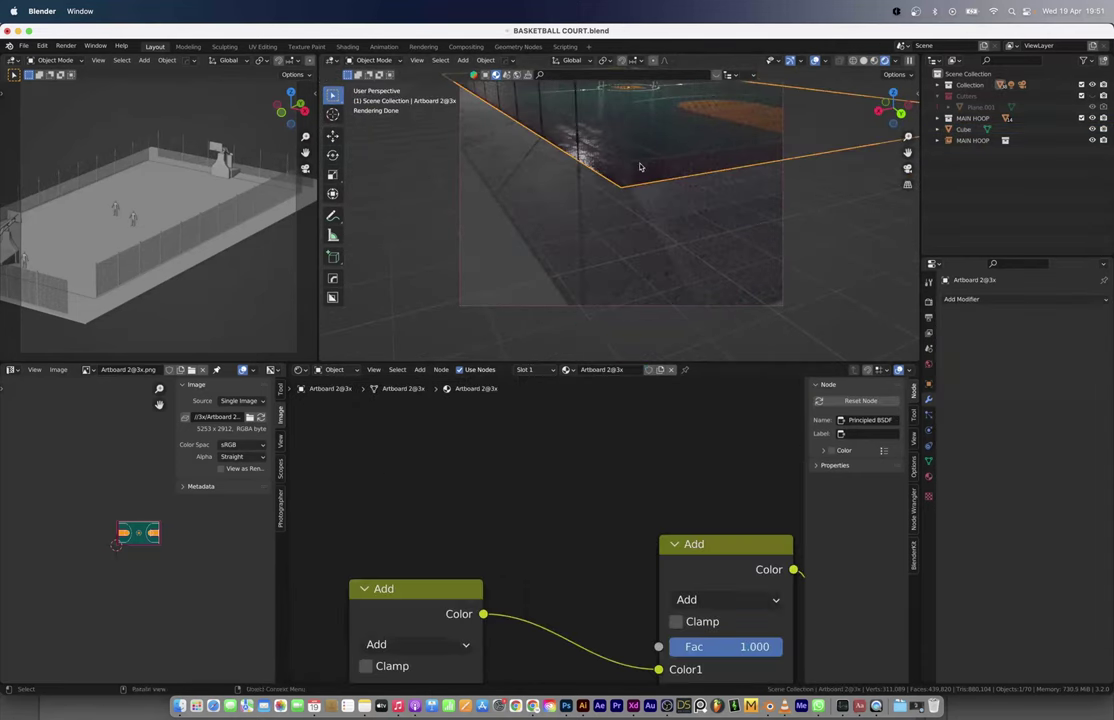
{"action": "middle_click_drag", "start_coordinate": [700, 560], "coordinate": [330, 475]}
{"action": "left_click", "coordinate": [535, 620]}
{"action": "scroll", "coordinate": [640, 200], "scroll_direction": "down", "scroll_amount": 5}
{"action": "middle_click_drag", "start_coordinate": [640, 200], "coordinate": [660, 250]}
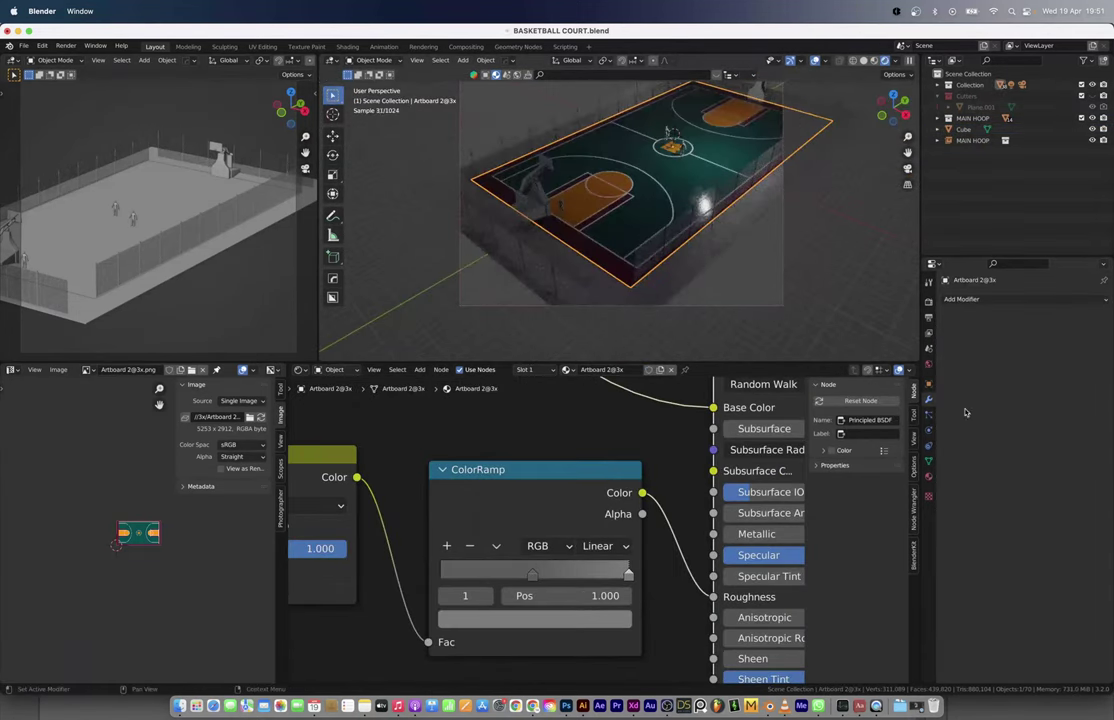
{"action": "left_click", "coordinate": [928, 366]}
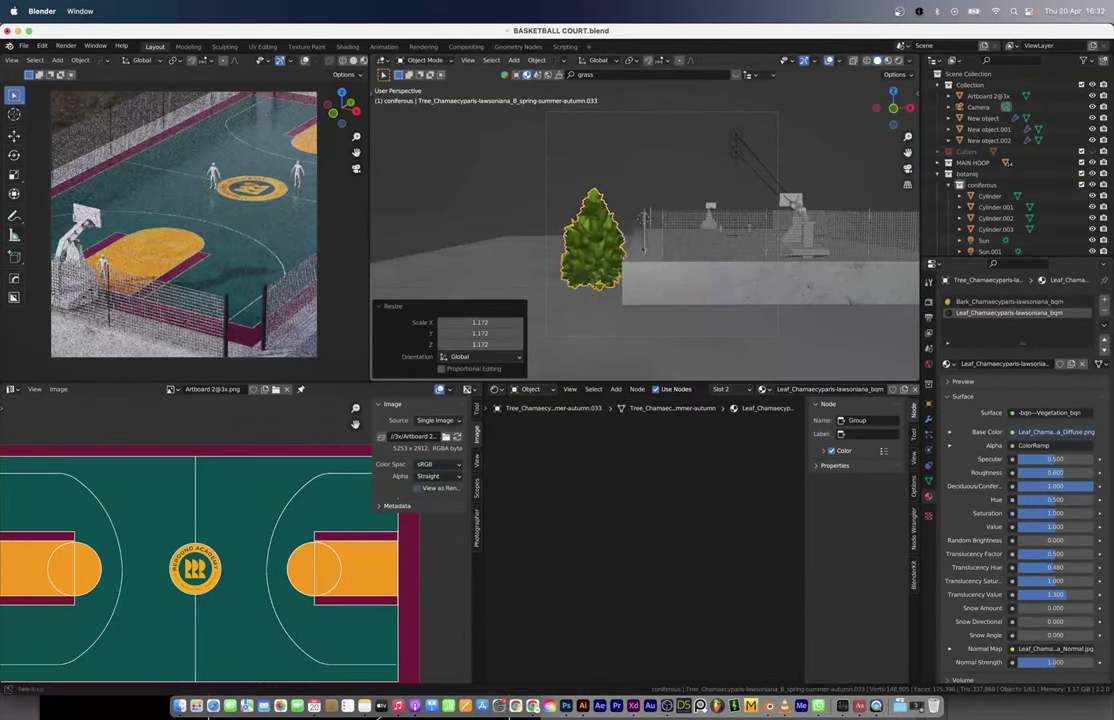
Step: Replace the earlier tree copies with linked duplicates extending the tree row
{"action": "key", "text": "ctrl+z"}
{"action": "key", "text": "alt+d"}
{"action": "key", "text": "shift+r"}
{"action": "key", "text": "shift+r"}
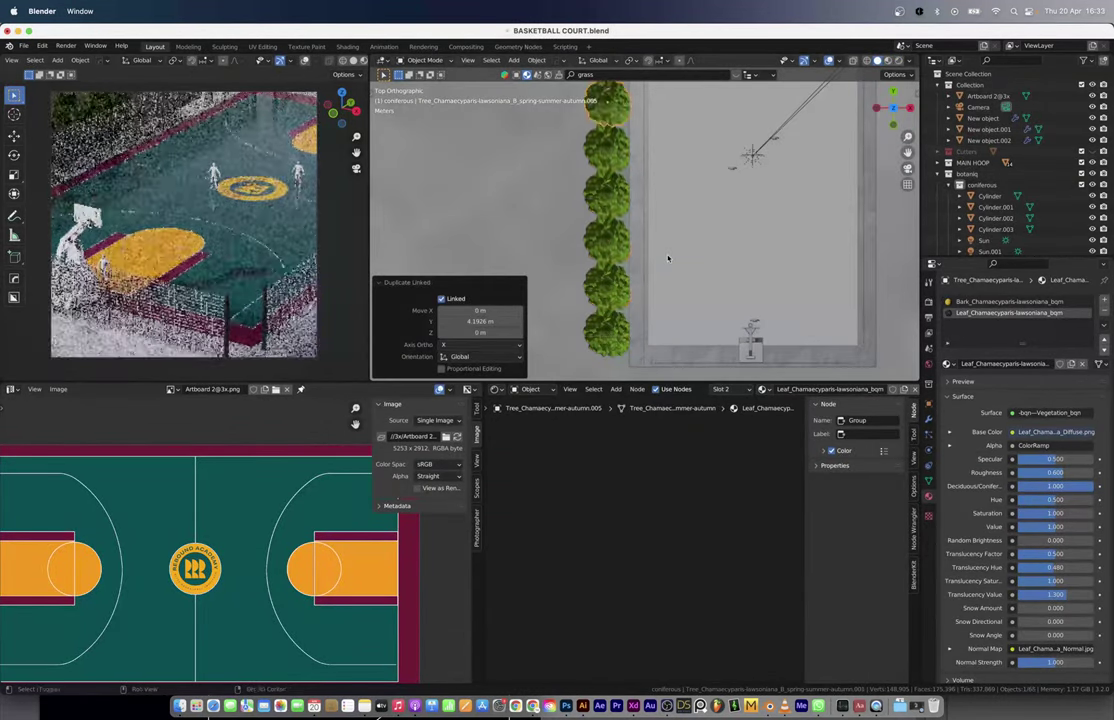
{"action": "scroll", "coordinate": [666, 256], "scroll_direction": "down", "scroll_amount": 3}
{"action": "key", "text": "shift+r"}
{"action": "key", "text": "shift+r"}
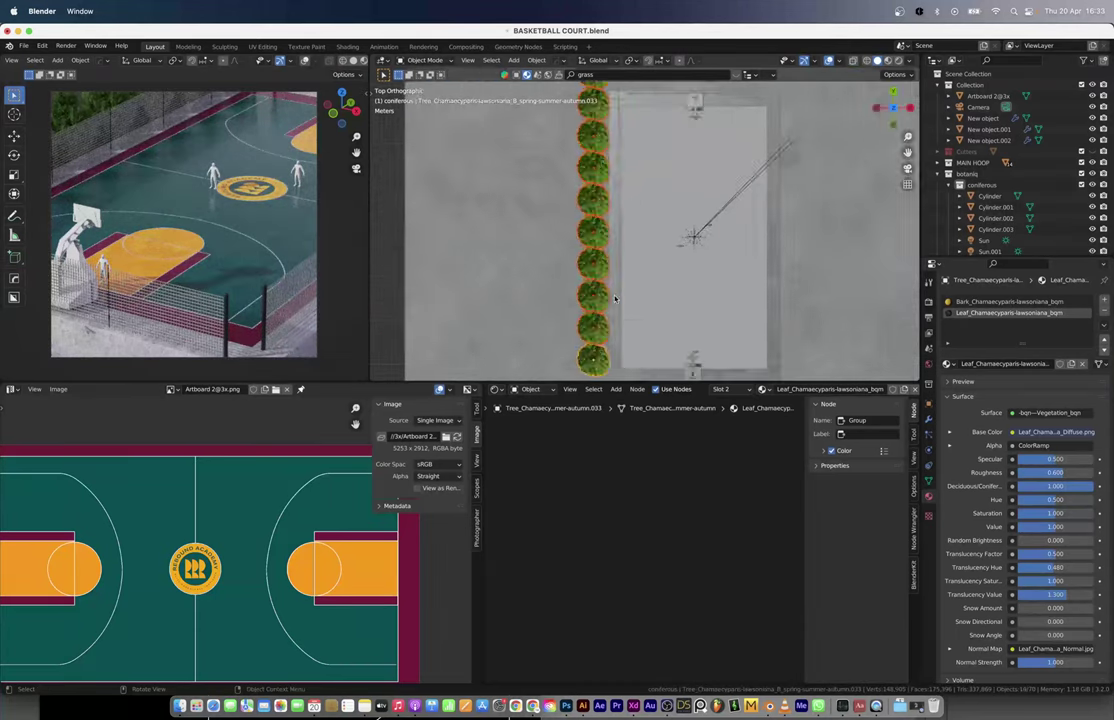
{"action": "middle_click_drag", "start_coordinate": [616, 218], "coordinate": [632, 216]}
Step: Randomize the trees' transform and tune the spread into a column along the court
{"action": "key", "text": "F3"}
{"action": "type", "text": "randomize"}
{"action": "key", "text": "Return"}
{"action": "left_click_drag", "start_coordinate": [480, 253], "coordinate": [520, 253]}
{"action": "middle_click_drag", "start_coordinate": [650, 250], "coordinate": [692, 244]}
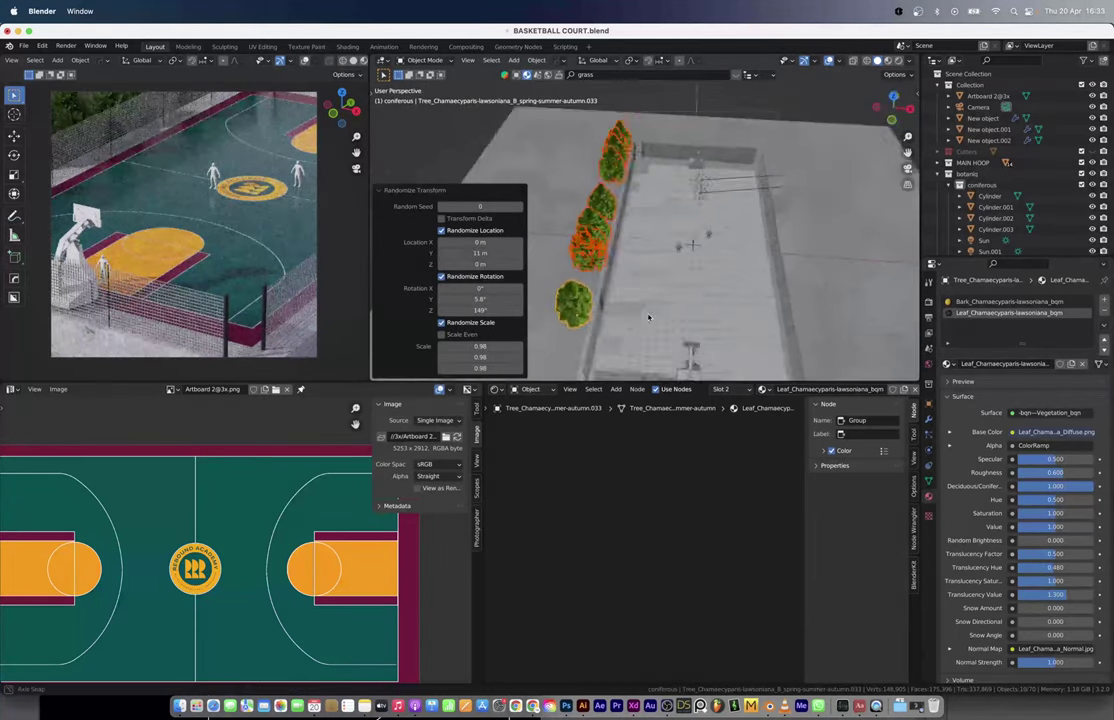
{"action": "mouse_move", "coordinate": [480, 253]}
{"action": "left_mouse_down"}
{"action": "mouse_move", "coordinate": [455, 253]}
{"action": "mouse_move", "coordinate": [500, 242]}
{"action": "left_mouse_up"}
Step: Rotate the tree column 180° in top view and place a duplicated second row beside it
{"action": "key", "text": "KP_7"}
{"action": "type", "text": "rz180"}
{"action": "key", "text": "Return"}
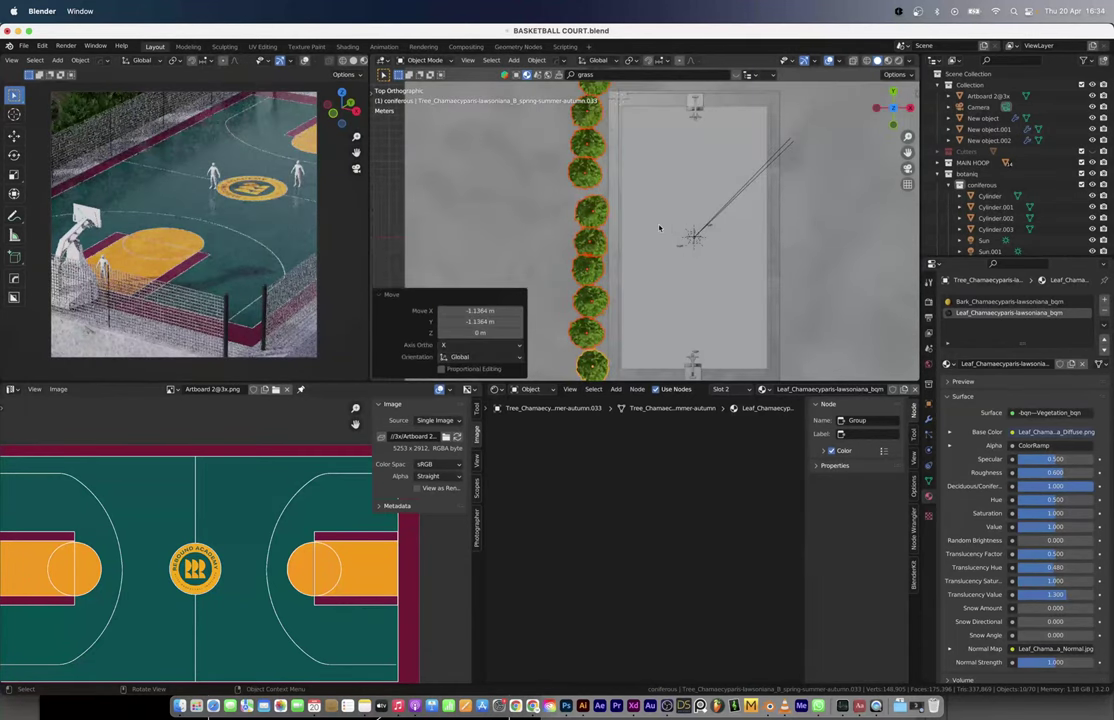
{"action": "key", "text": "shift+d"}
{"action": "left_click", "coordinate": [632, 199]}
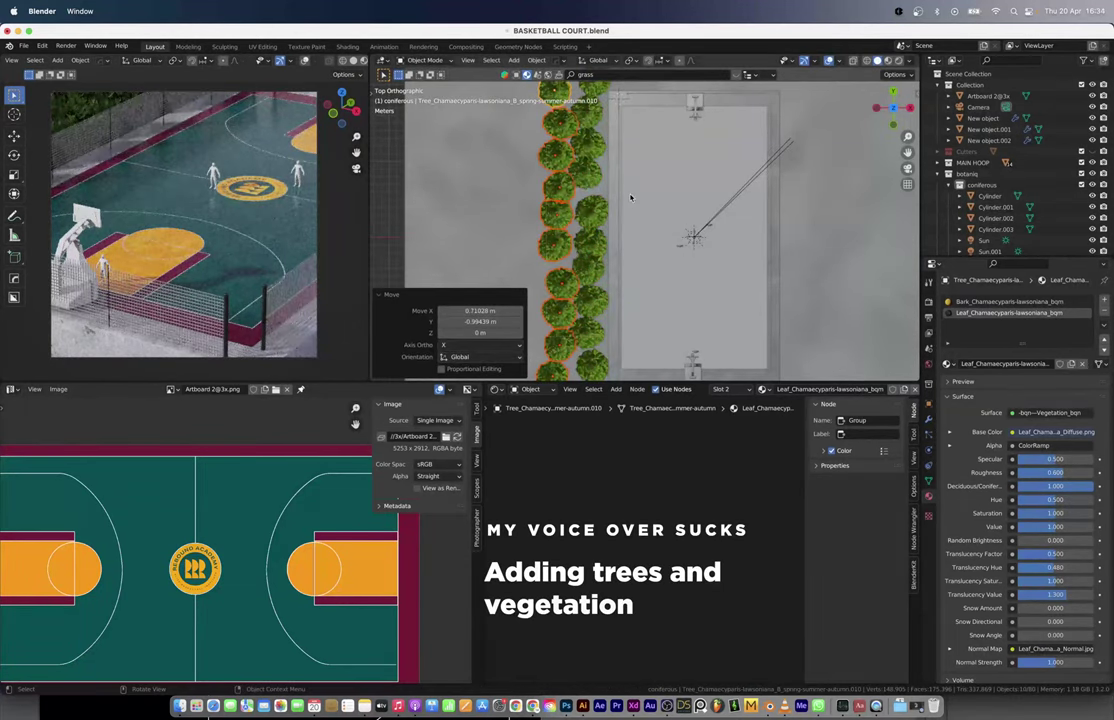
{"action": "key", "text": "alt+d"}
{"action": "left_click", "coordinate": [547, 226]}
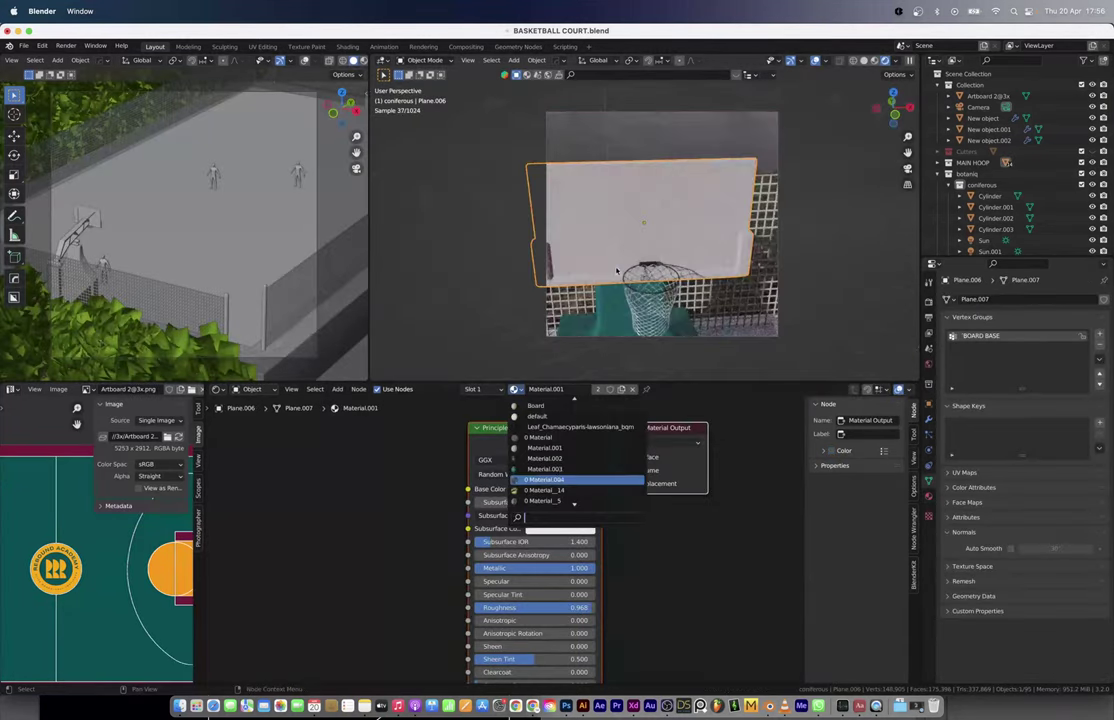
Step: Assign the glass mix material to the backboard and view it in solid shading
{"action": "scroll", "coordinate": [527, 469], "scroll_direction": "up", "scroll_amount": 2}
{"action": "key", "text": "shift+a"}
{"action": "key", "text": "z"}
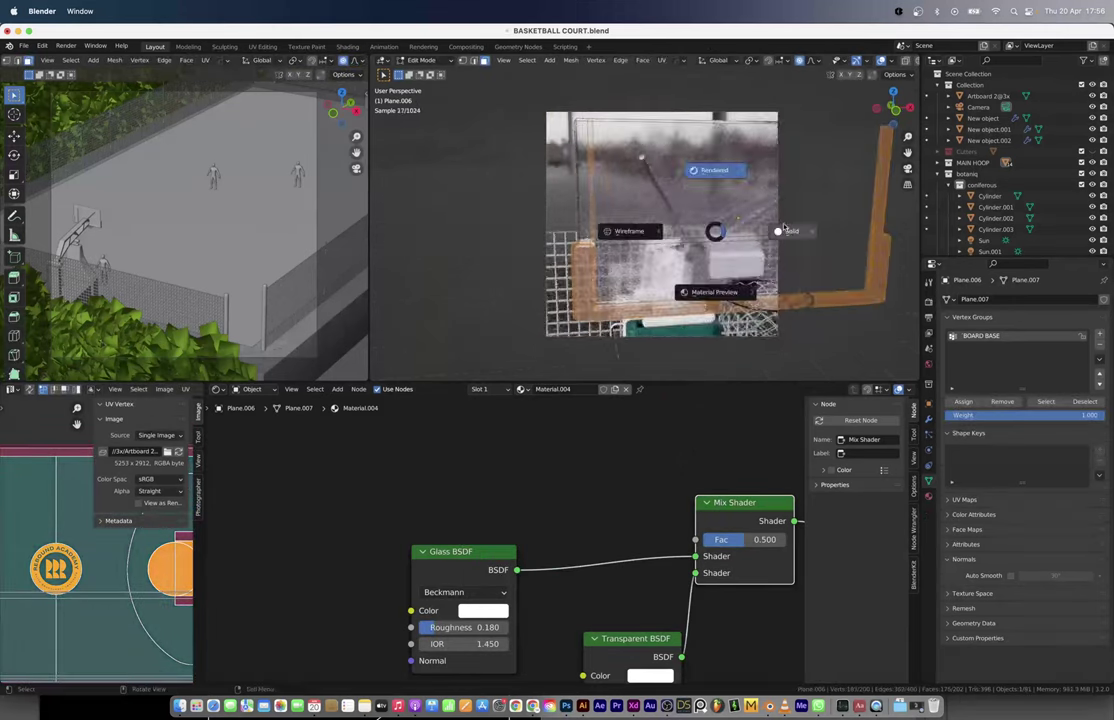
{"action": "left_click", "coordinate": [721, 288]}
Step: Give the backboard's border faces the second material with a dark red base colour
{"action": "key", "text": "Tab"}
{"action": "mouse_move", "coordinate": [714, 229]}
{"action": "middle_mouse_down"}
{"action": "mouse_move", "coordinate": [763, 234]}
{"action": "mouse_move", "coordinate": [680, 245]}
{"action": "middle_mouse_up"}
{"action": "left_click", "coordinate": [928, 497]}
{"action": "left_click", "coordinate": [972, 312]}
{"action": "left_click", "coordinate": [774, 580]}
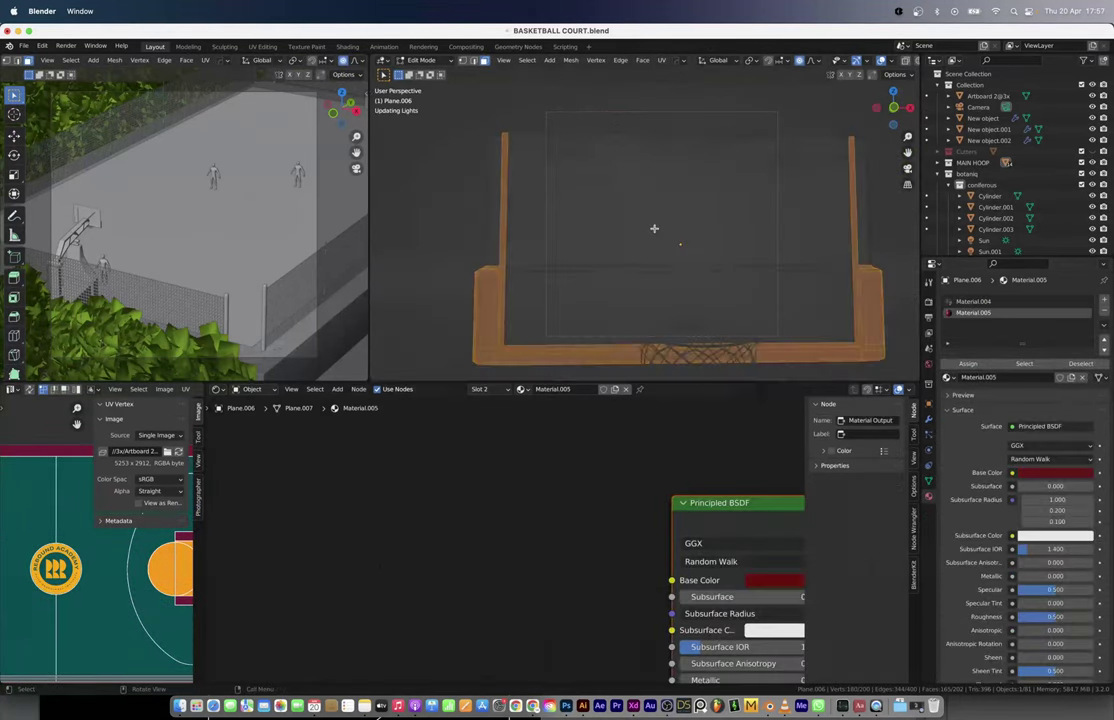
{"action": "key", "text": "Tab"}
Step: Link the hoop arm's metal material to the hoop stand and other hoop parts
{"action": "left_click", "coordinate": [620, 240]}
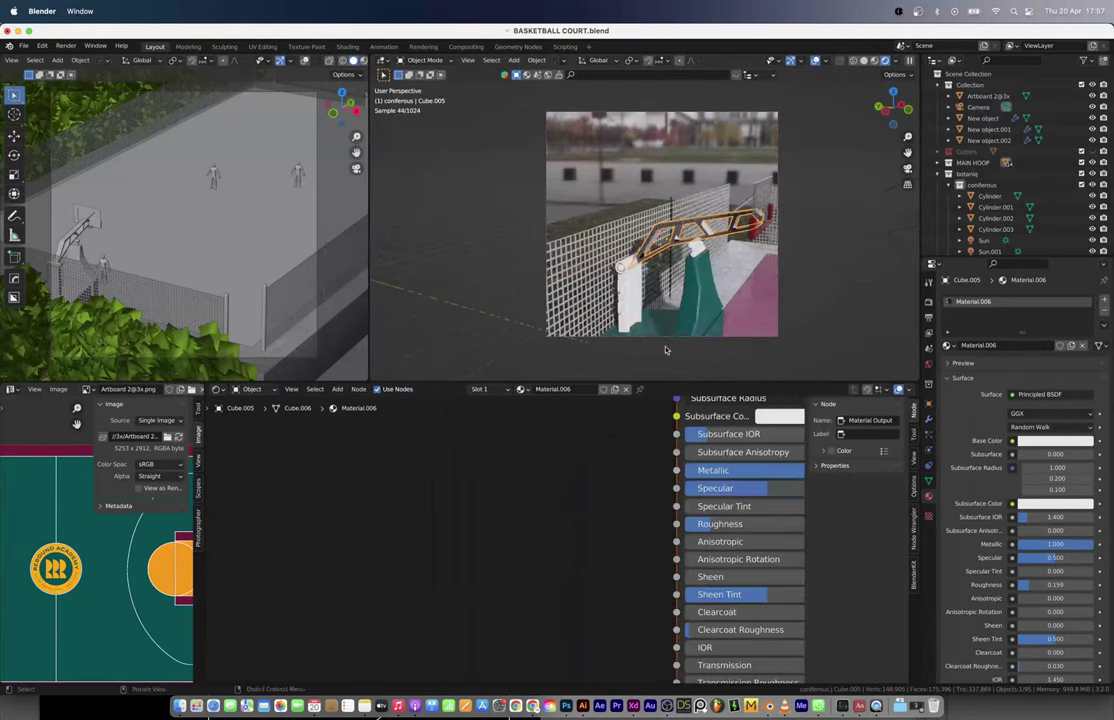
{"action": "left_click", "coordinate": [680, 270]}
{"action": "key", "text": "z"}
{"action": "scroll", "coordinate": [656, 254], "scroll_direction": "up", "scroll_amount": 3}
{"action": "mouse_move", "coordinate": [656, 254]}
{"action": "middle_mouse_down"}
{"action": "mouse_move", "coordinate": [640, 240]}
{"action": "mouse_move", "coordinate": [640, 210]}
{"action": "mouse_move", "coordinate": [566, 278]}
{"action": "middle_mouse_up"}
{"action": "left_click", "coordinate": [640, 205], "text": "shift"}
{"action": "key", "text": "ctrl+l"}
{"action": "left_click", "coordinate": [552, 213]}
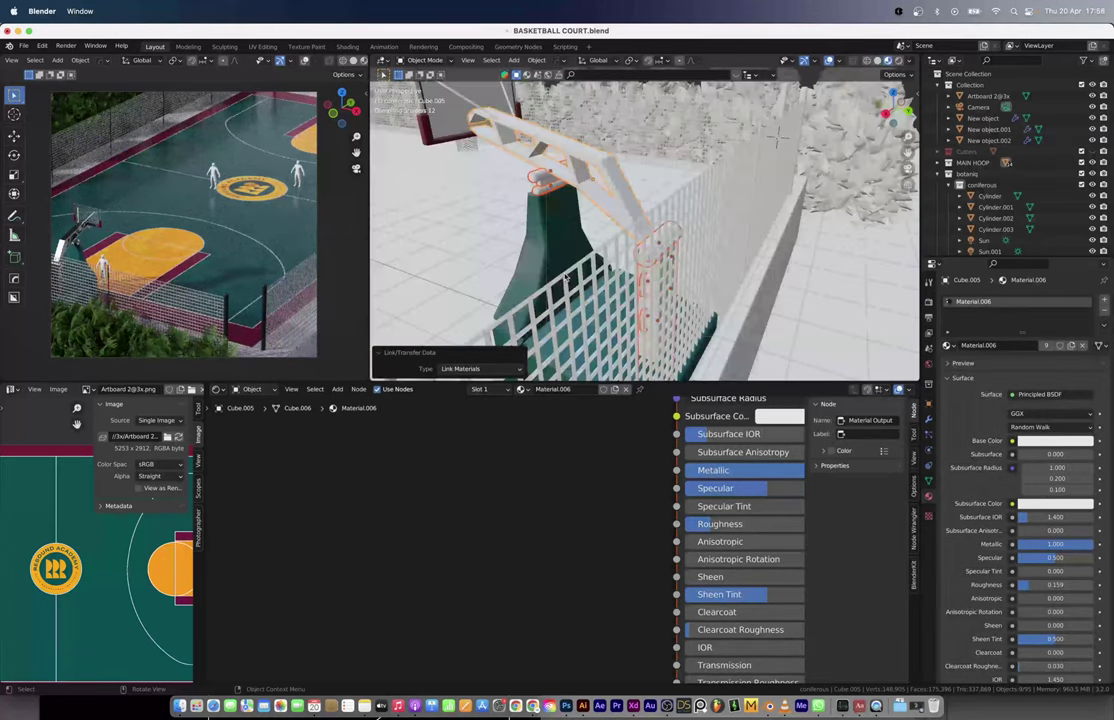
Step: Raise the hoop arm metal's Roughness to 0.662 and check its base colour
{"action": "middle_click_drag", "start_coordinate": [600, 230], "coordinate": [559, 255]}
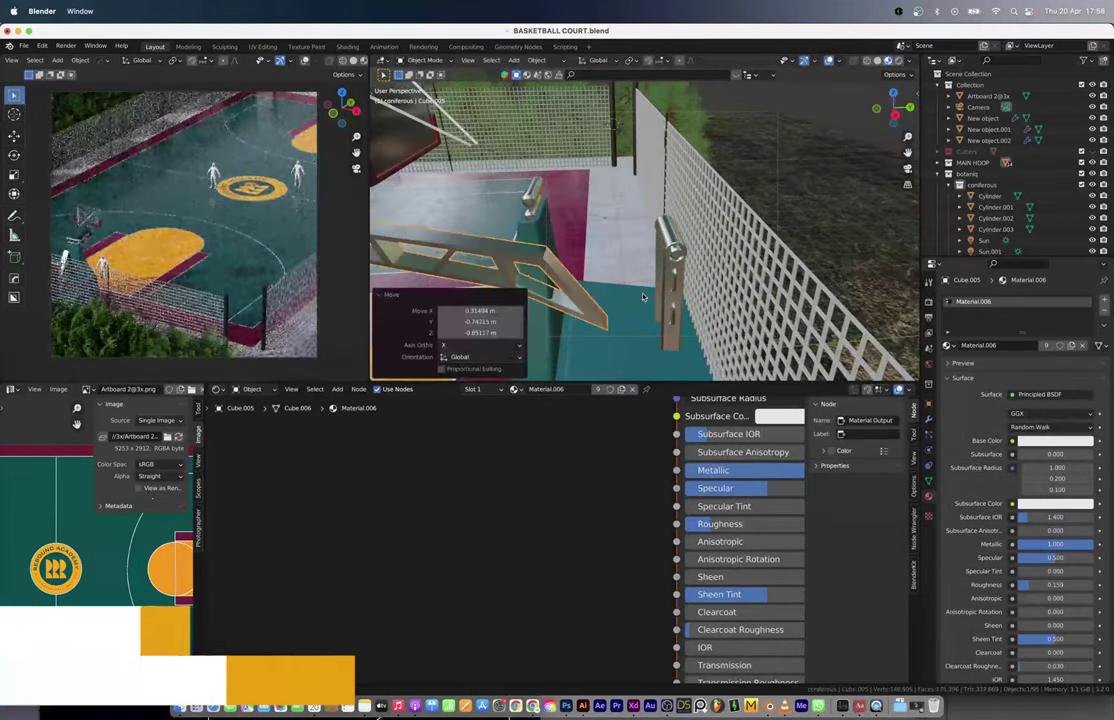
{"action": "scroll", "coordinate": [700, 540], "scroll_direction": "up", "scroll_amount": 2}
{"action": "left_click_drag", "start_coordinate": [560, 537], "coordinate": [600, 537]}
{"action": "middle_click_drag", "start_coordinate": [600, 480], "coordinate": [546, 589]}
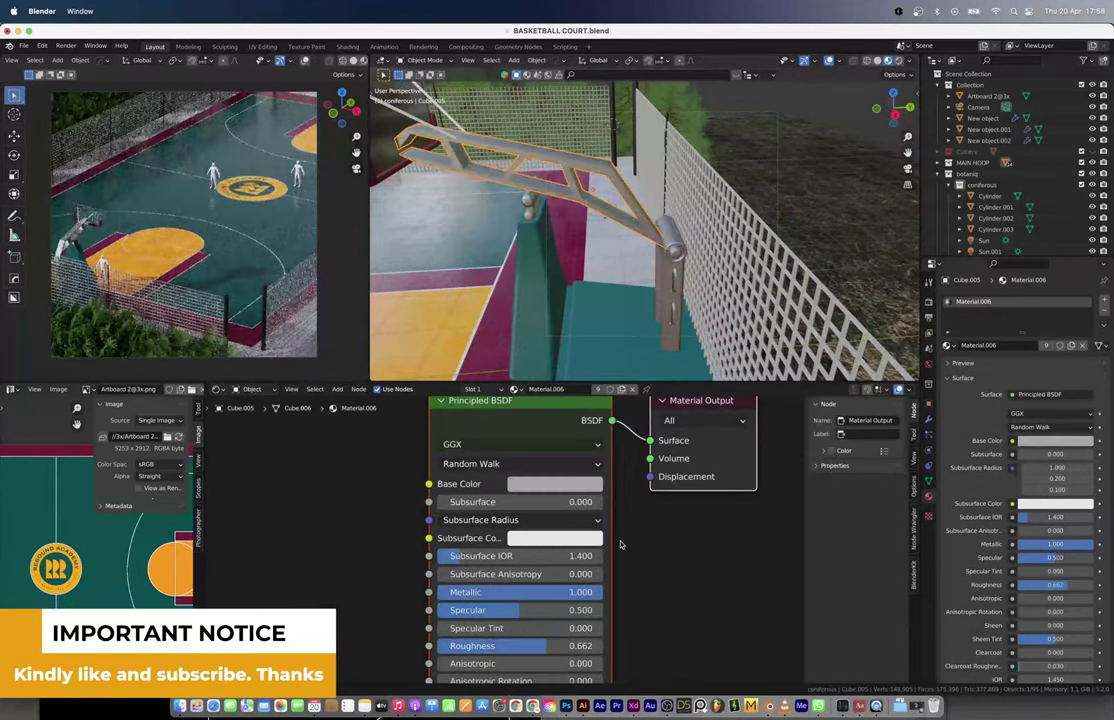
{"action": "left_click", "coordinate": [563, 490]}
Step: Enter Edit Mode on the hoop arm and select its whole mesh
{"action": "mouse_move", "coordinate": [640, 300]}
{"action": "middle_mouse_down"}
{"action": "mouse_move", "coordinate": [576, 246]}
{"action": "mouse_move", "coordinate": [615, 149]}
{"action": "mouse_move", "coordinate": [763, 235]}
{"action": "middle_mouse_up"}
{"action": "key", "text": "Tab"}
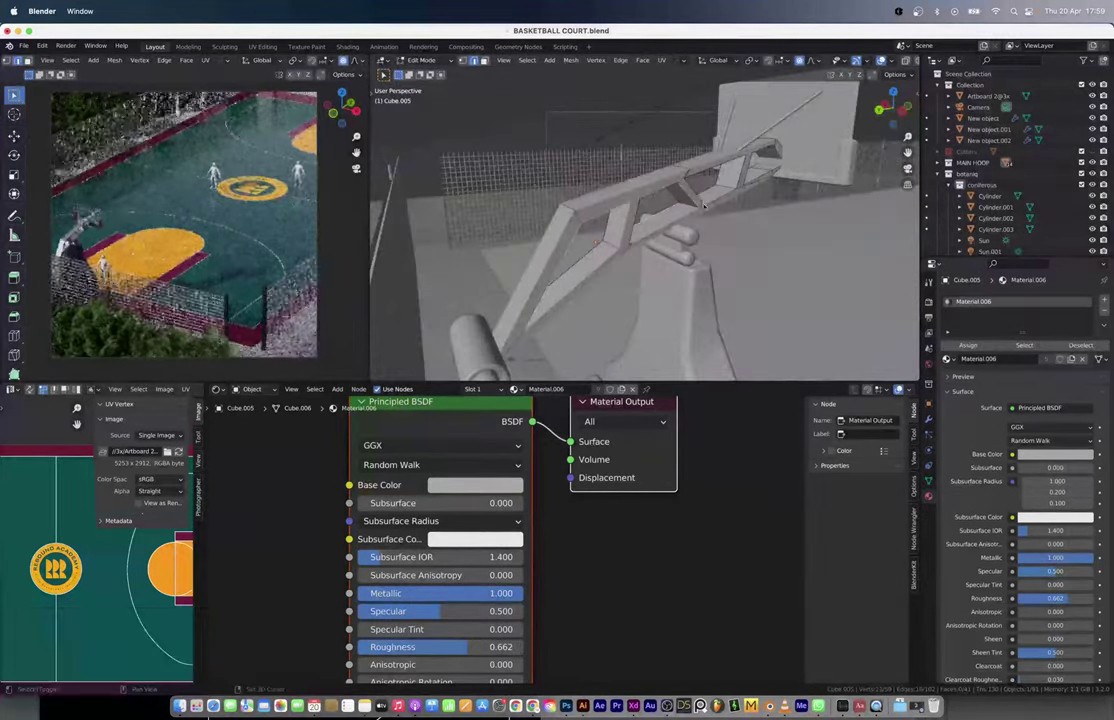
{"action": "mouse_move", "coordinate": [835, 190]}
{"action": "middle_mouse_down"}
{"action": "mouse_move", "coordinate": [559, 248]}
{"action": "mouse_move", "coordinate": [588, 197]}
{"action": "middle_mouse_up"}
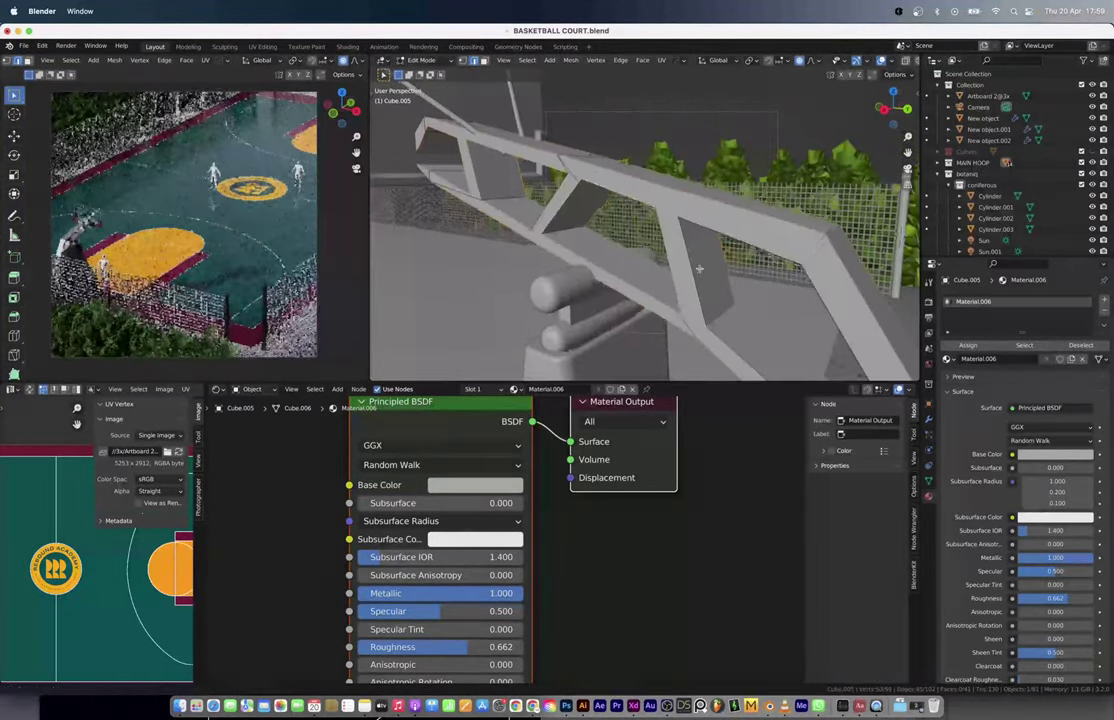
{"action": "middle_click_drag", "start_coordinate": [699, 268], "coordinate": [767, 243]}
{"action": "key", "text": "a"}
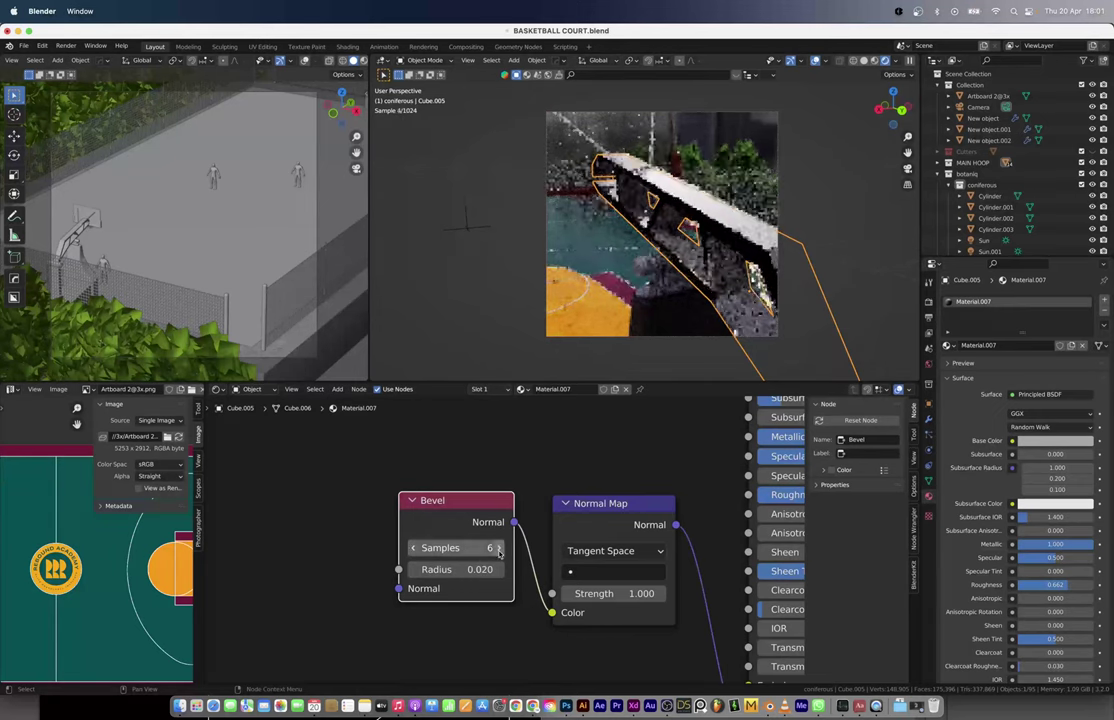
Step: Confirm the Bevel node radius of 0.020
{"action": "key", "text": "Return"}
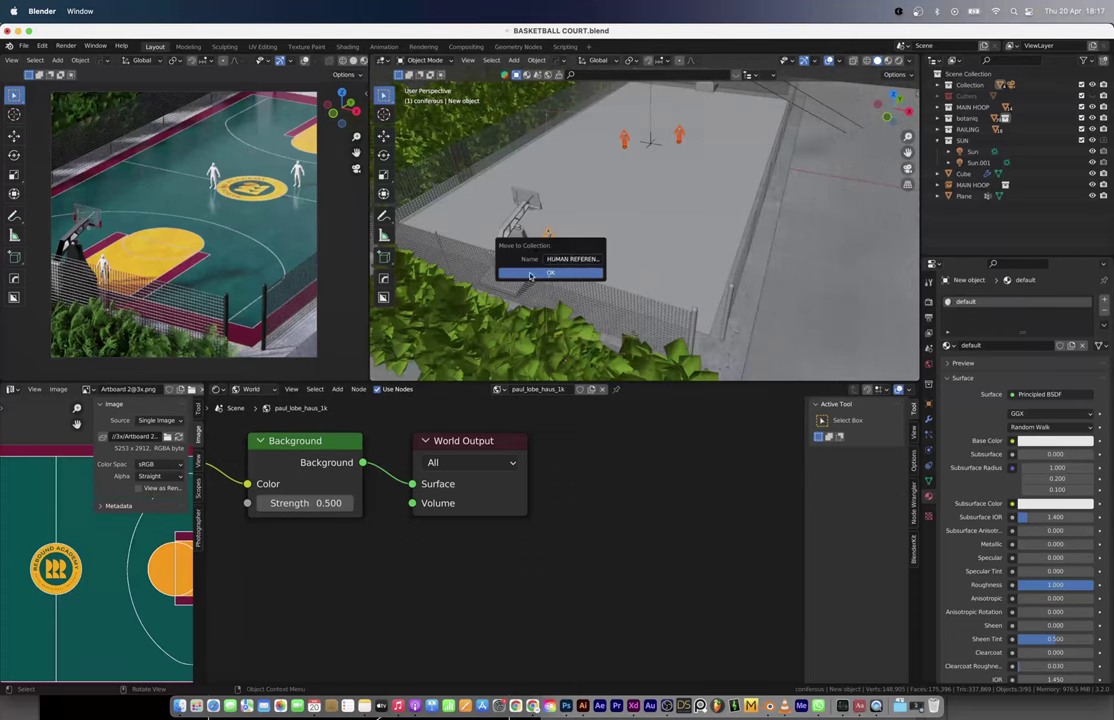
Step: Place the linked tree row across the court along X and scale one tree to 1.038
{"action": "key", "text": "x"}
{"action": "left_click", "coordinate": [948, 307]}
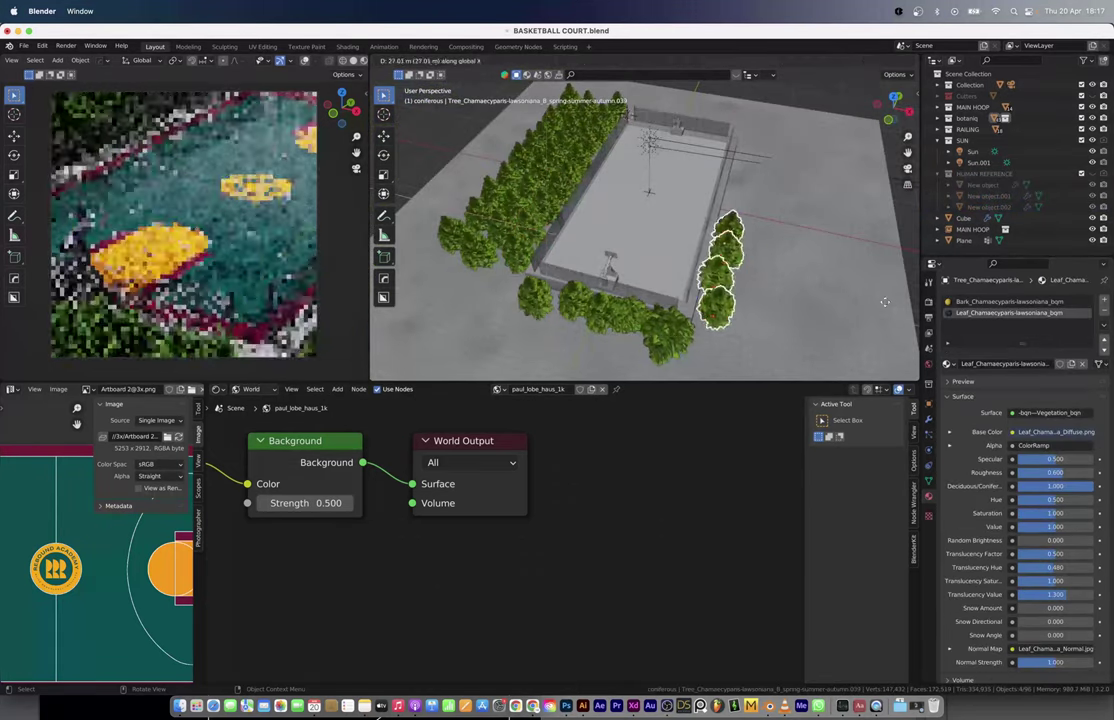
{"action": "left_click", "coordinate": [540, 240]}
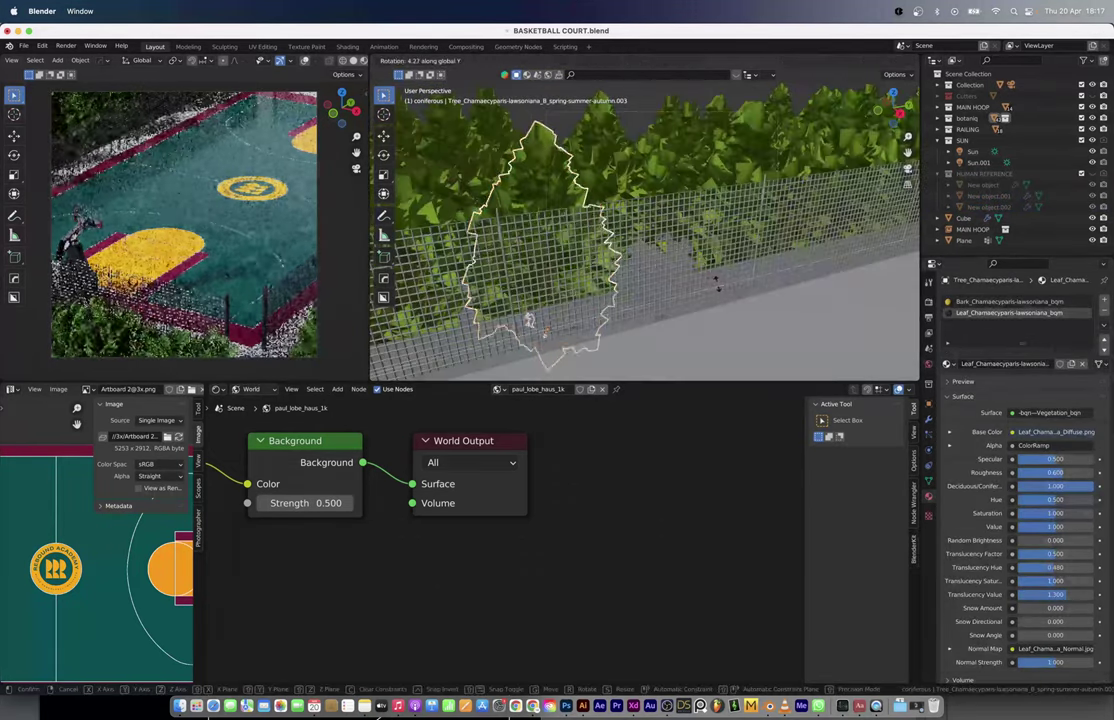
{"action": "key", "text": "s"}
{"action": "left_click", "coordinate": [823, 238]}
{"action": "scroll", "coordinate": [822, 208], "scroll_direction": "down", "scroll_amount": 5}
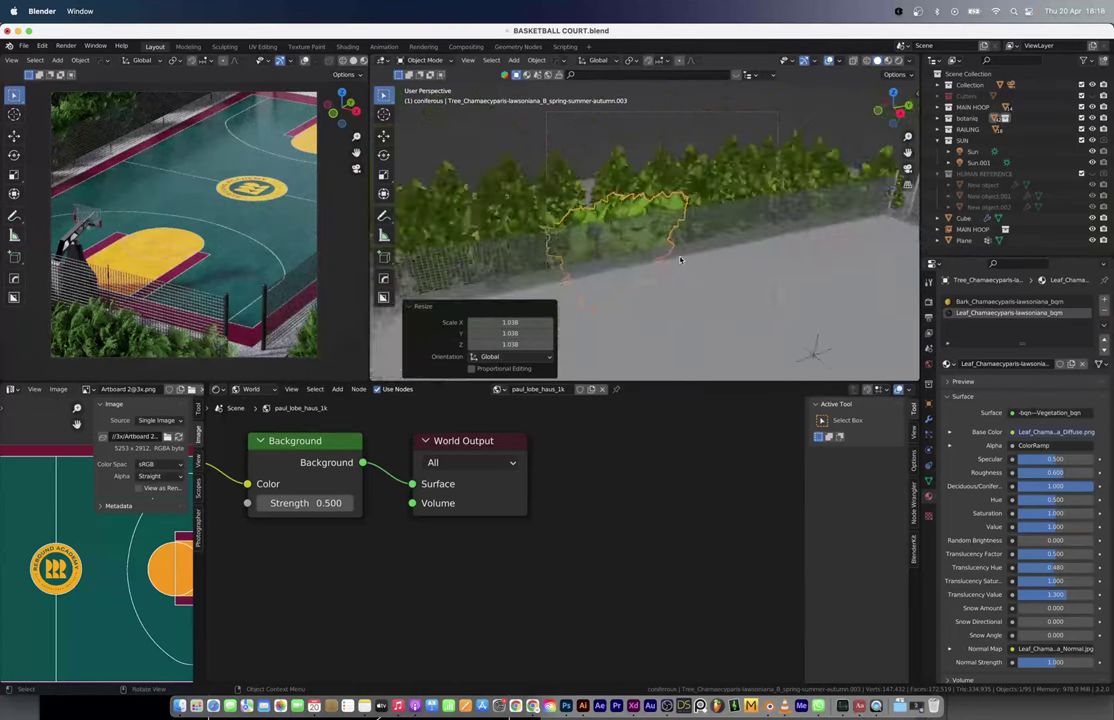
{"action": "middle_click_drag", "start_coordinate": [822, 208], "coordinate": [700, 260]}
{"action": "left_click", "coordinate": [970, 151]}
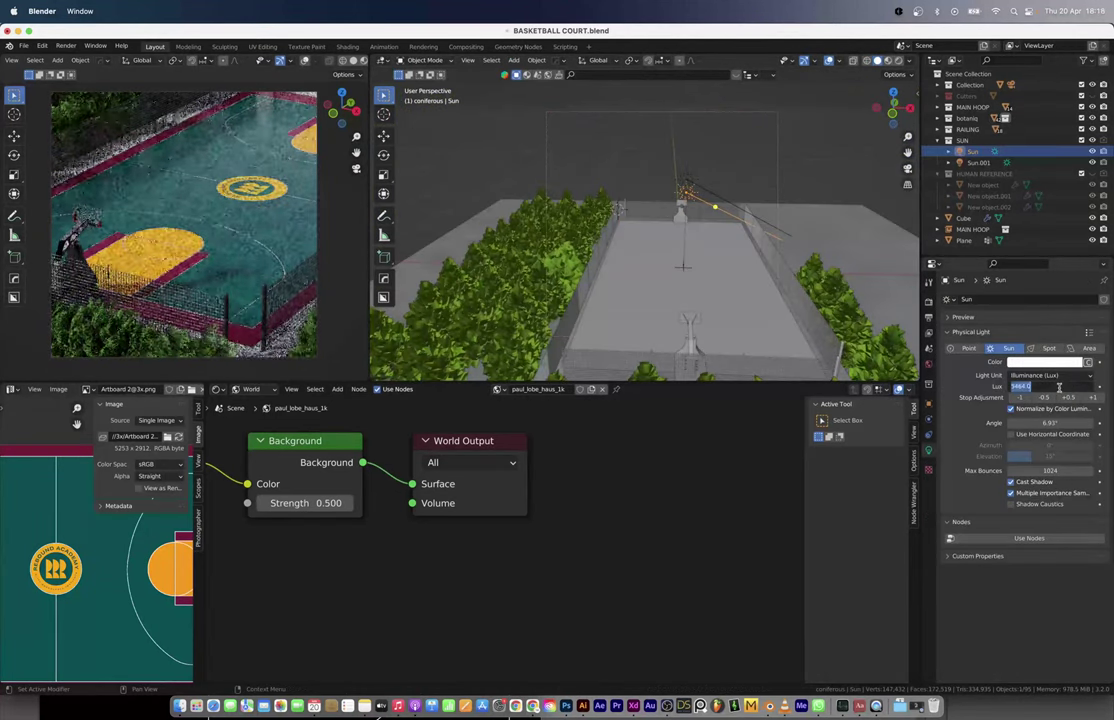
Step: Add a cube empty over the court and stretch it along Y to 1.722
{"action": "scroll", "coordinate": [663, 268], "scroll_direction": "down", "scroll_amount": 3}
{"action": "key", "text": "shift+a"}
{"action": "left_click", "coordinate": [746, 279]}
{"action": "key", "text": "s"}
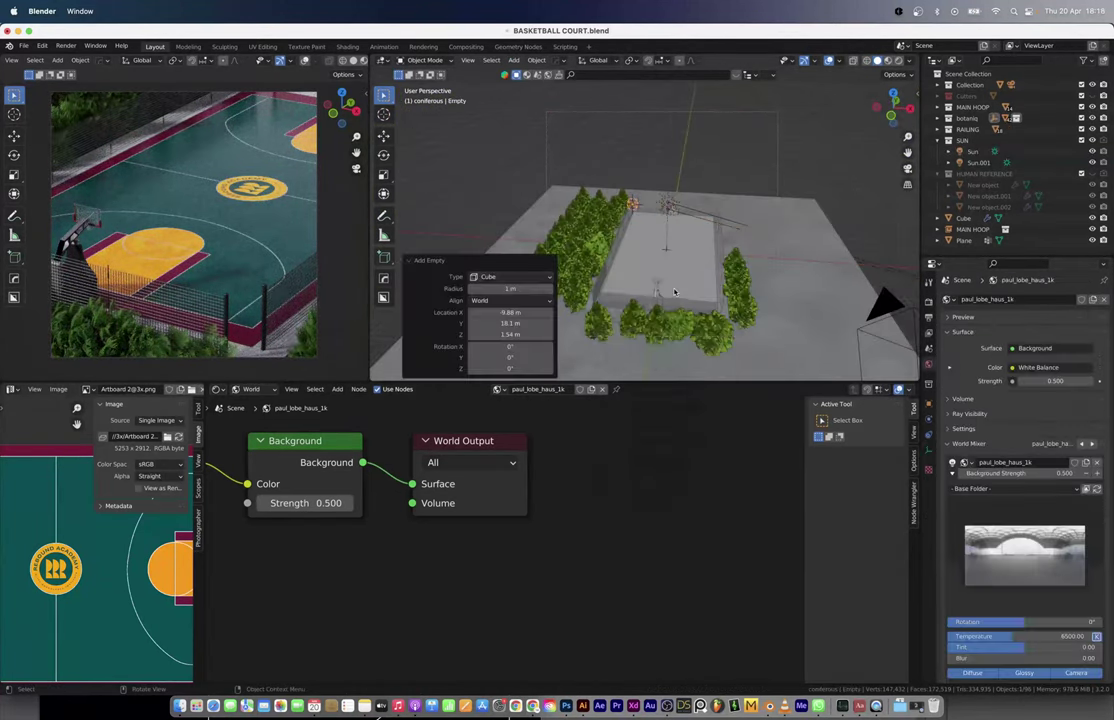
{"action": "key", "text": "shift+a"}
{"action": "key", "text": "s"}
{"action": "left_click", "coordinate": [651, 258]}
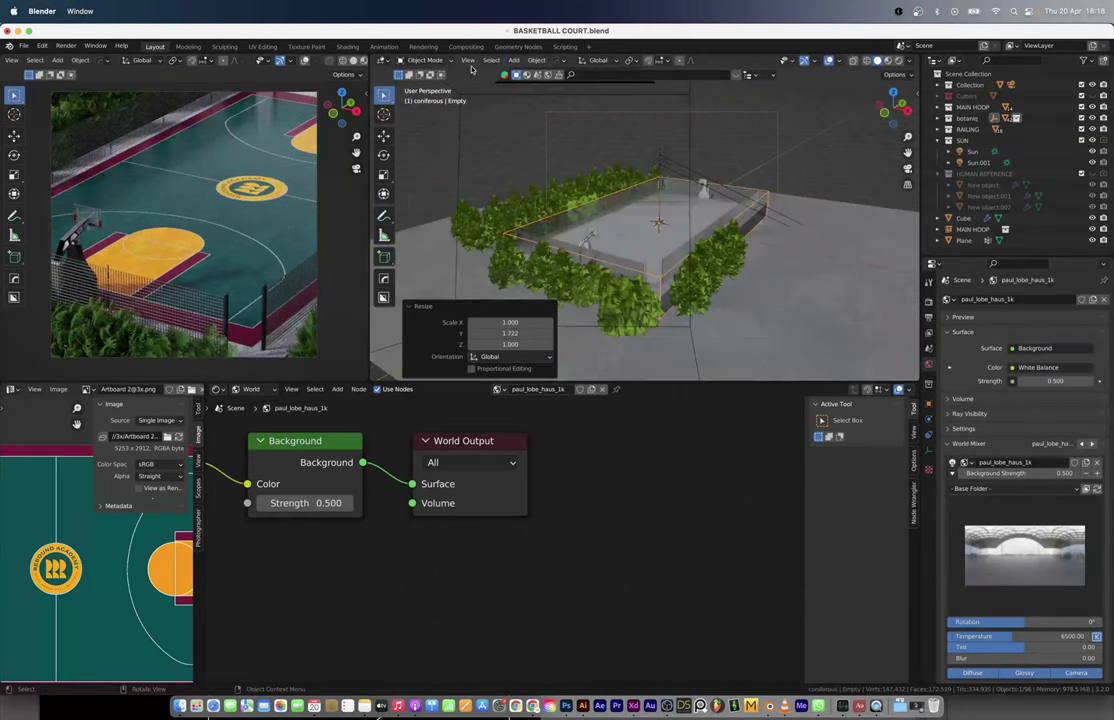
{"action": "middle_click_drag", "start_coordinate": [651, 258], "coordinate": [640, 240]}
Step: Enable the camera's depth of field with a focus object, then start a test render
{"action": "left_click", "coordinate": [610, 105]}
{"action": "left_click", "coordinate": [955, 532]}
{"action": "left_click", "coordinate": [1088, 548]}
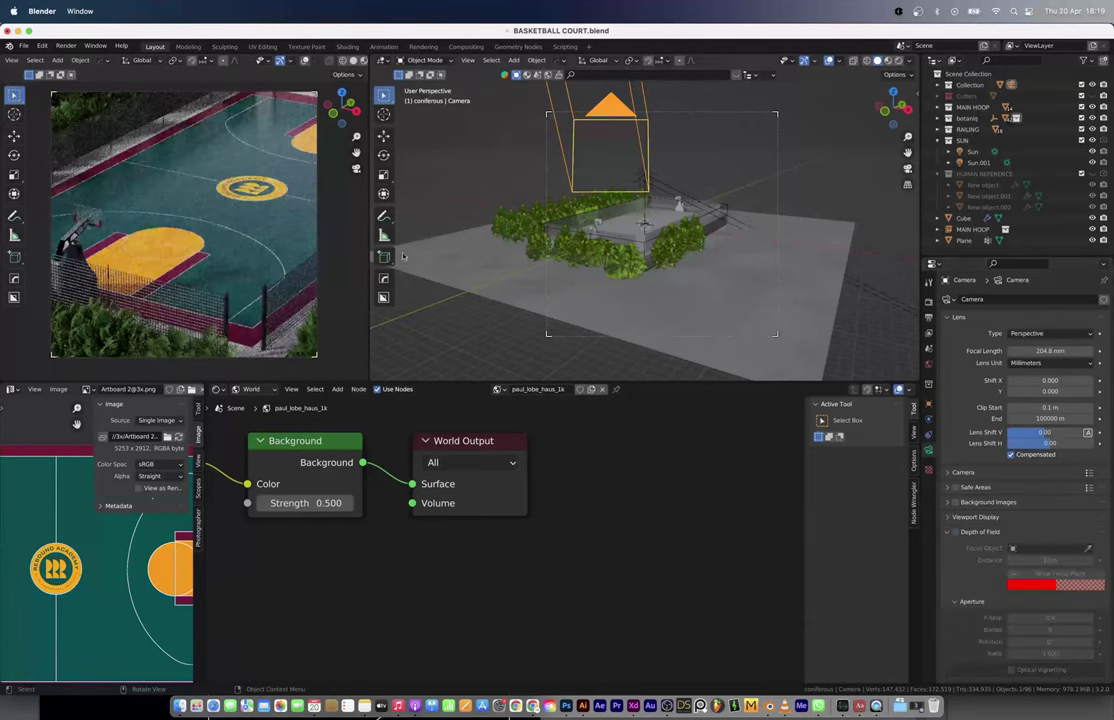
{"action": "left_click", "coordinate": [65, 46]}
{"action": "left_click", "coordinate": [75, 57]}
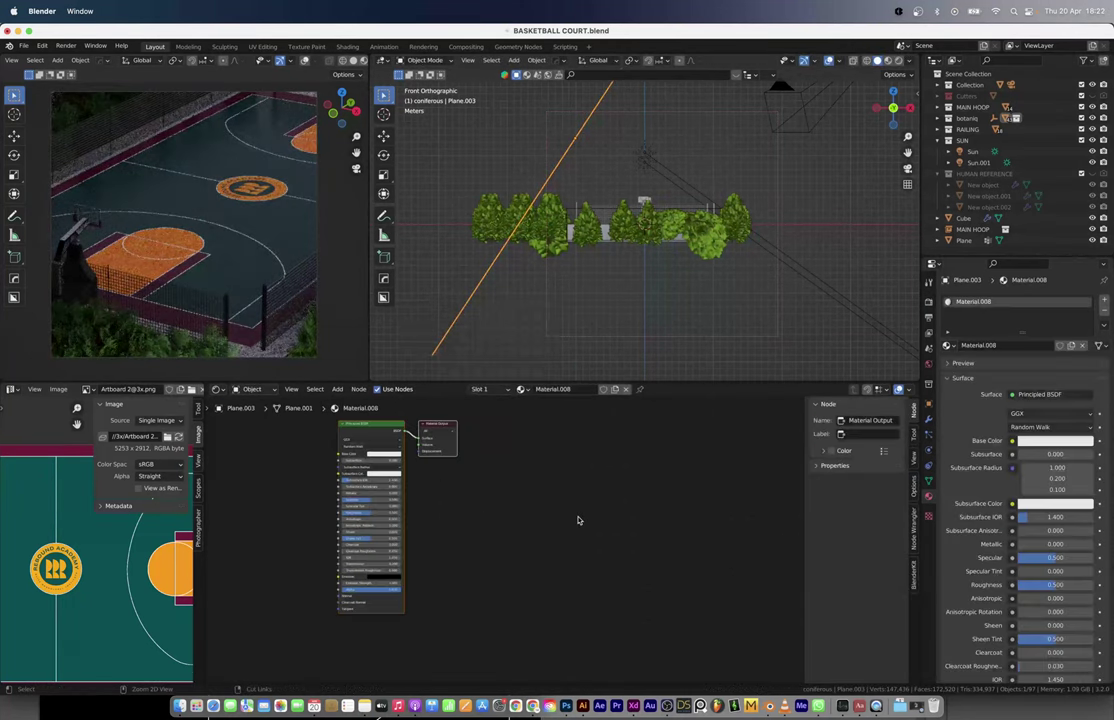
Step: Wire Voronoi Distance into Alpha, set Musgrave scale to 21.800, and shrink the plane to two-thirds
{"action": "left_click_drag", "start_coordinate": [316, 521], "coordinate": [634, 567]}
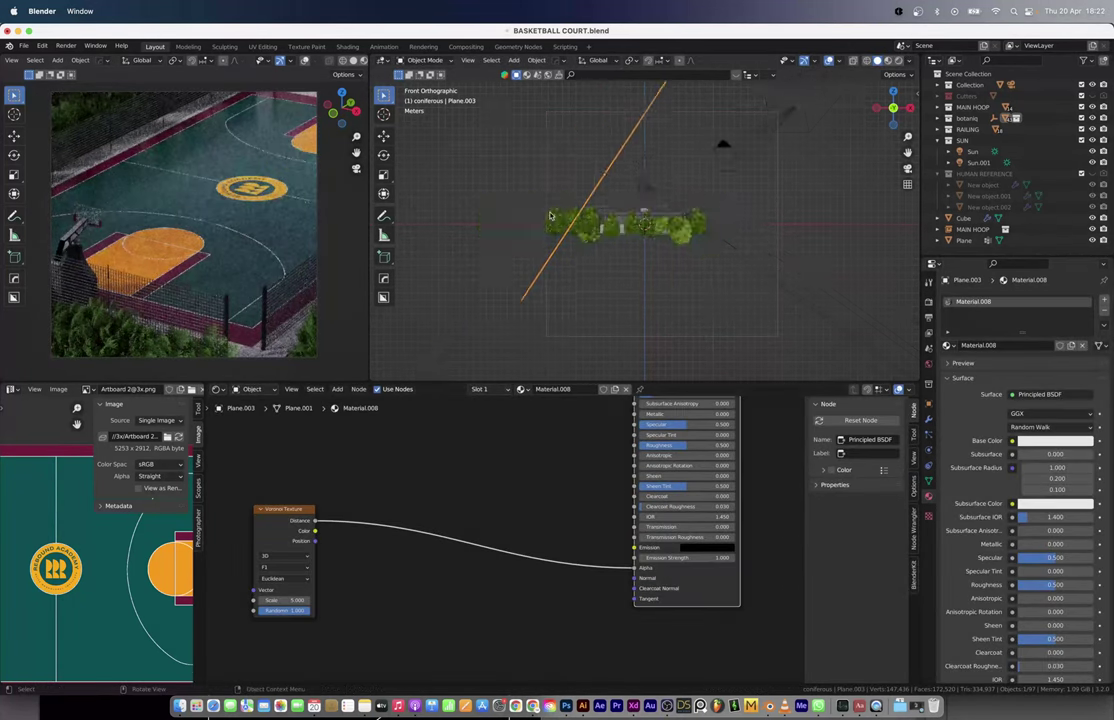
{"action": "middle_click_drag", "start_coordinate": [486, 163], "coordinate": [535, 262]}
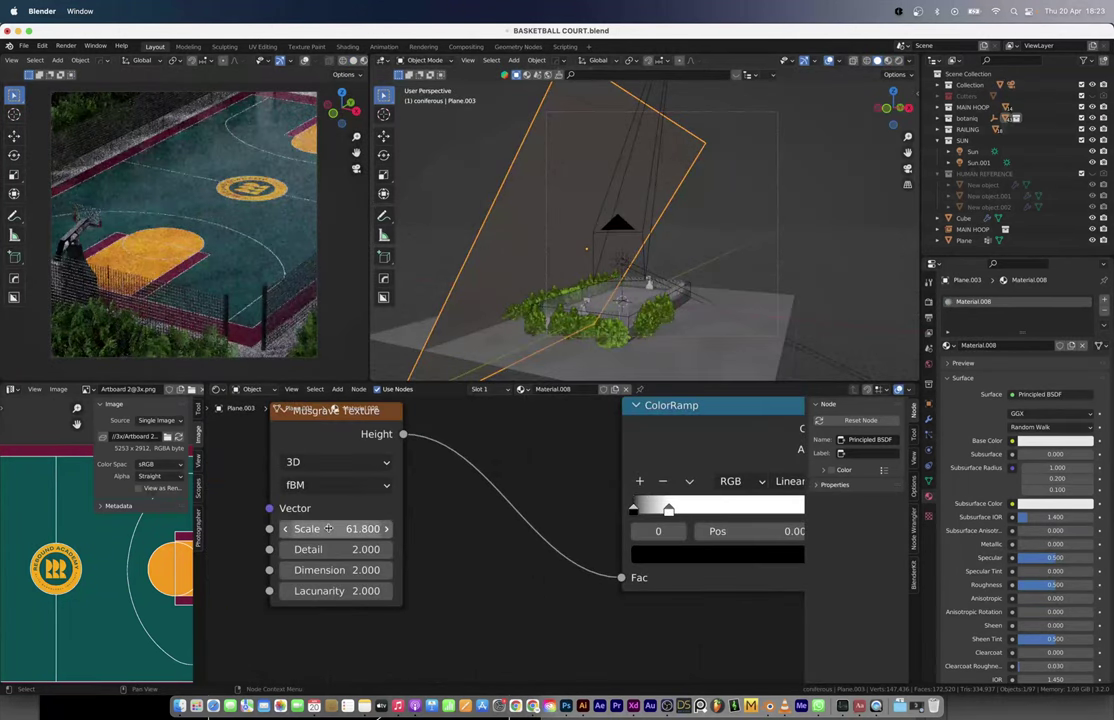
{"action": "left_click_drag", "start_coordinate": [339, 529], "coordinate": [259, 529]}
{"action": "middle_click_drag", "start_coordinate": [457, 562], "coordinate": [346, 575]}
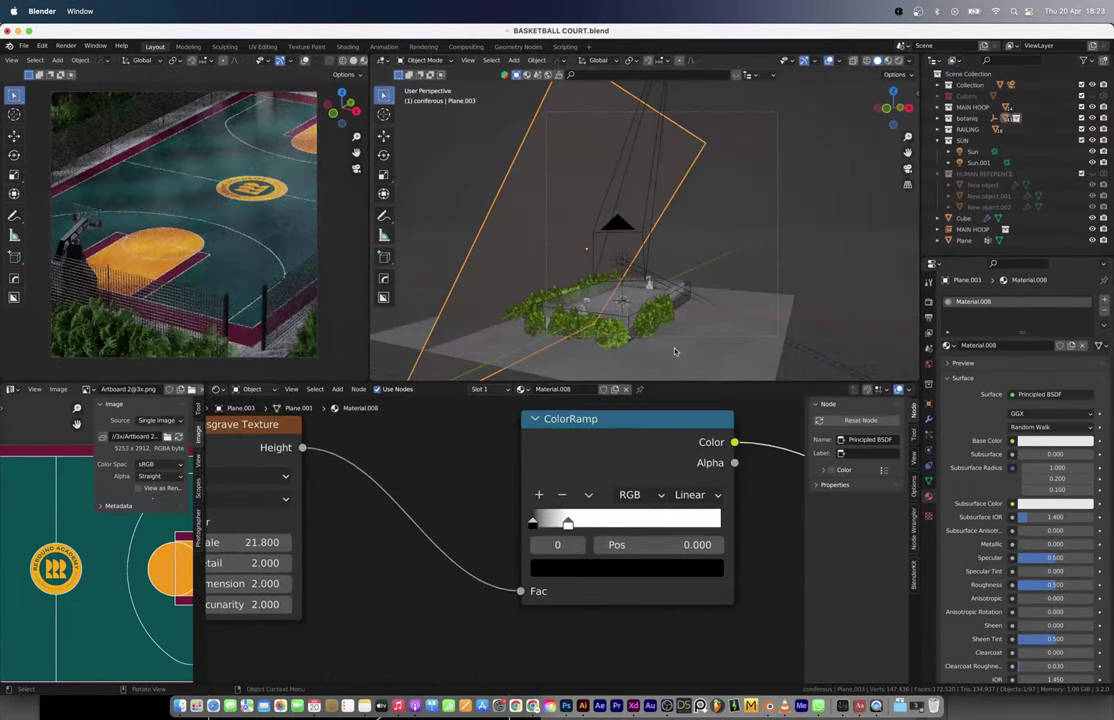
{"action": "key", "text": "s"}
{"action": "left_click", "coordinate": [752, 388]}
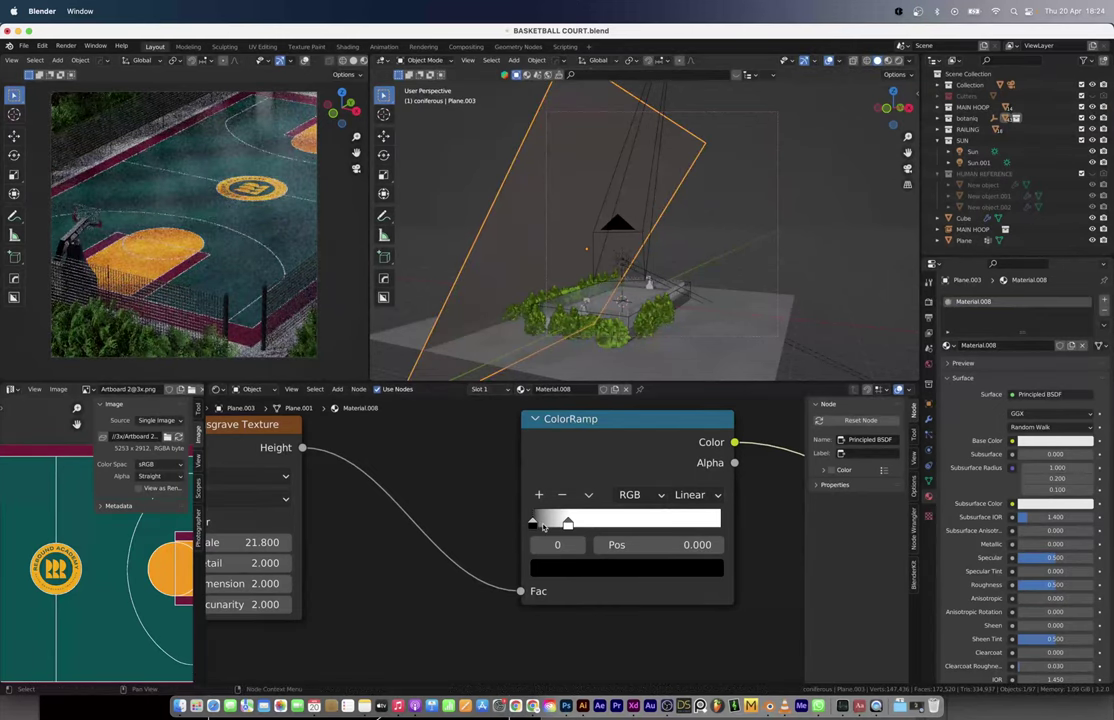